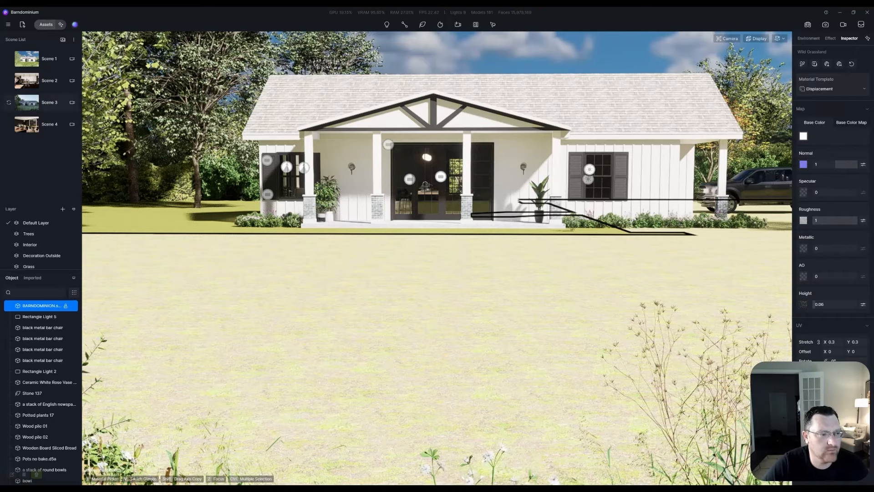
Step: View Scene 3, return to Scene 1 and switch its sky light from HDRI to Geo and Sky
left_click(49, 102)
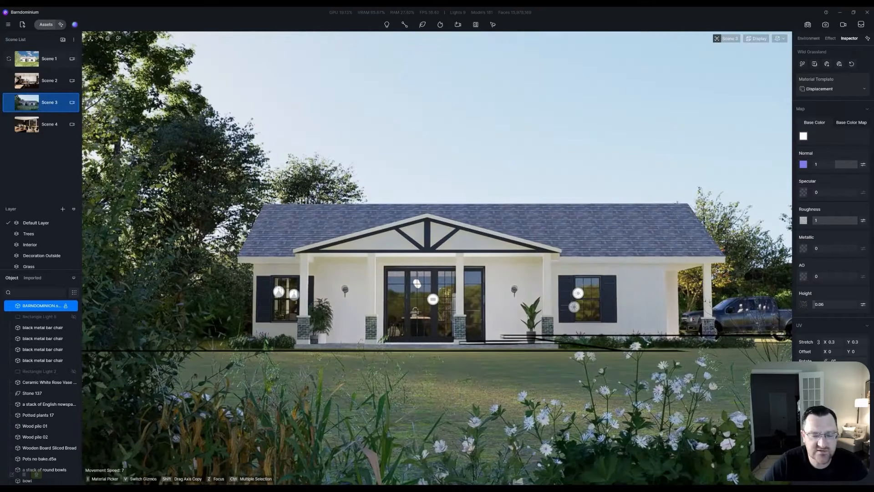
left_click(41, 58)
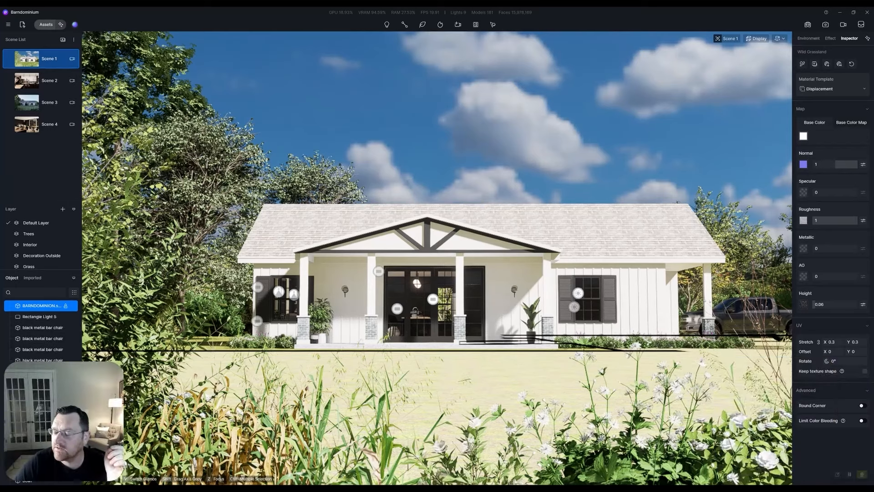
left_click(807, 38)
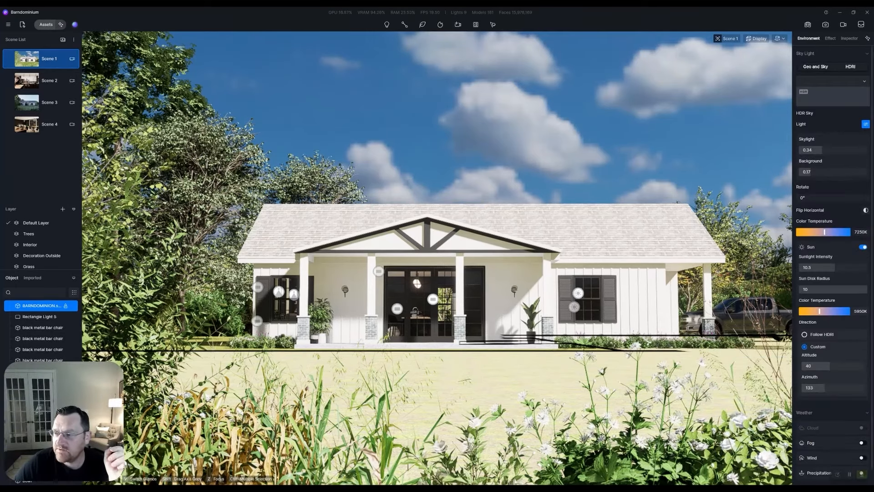
left_click(815, 67)
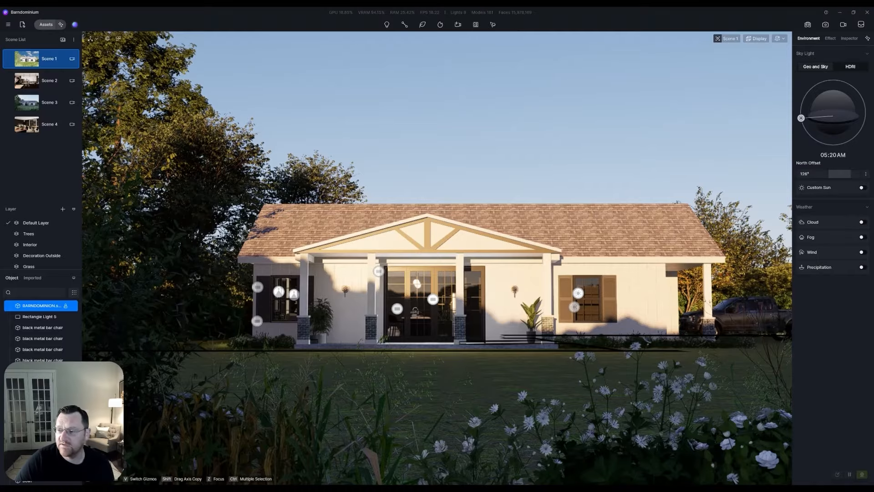
Step: Set the time of day to 05:01 PM and the north offset to -11.5°
mouse_move(801, 118)
left_mouse_down()
mouse_move(817, 86)
mouse_move(858, 91)
mouse_move(833, 80)
mouse_move(809, 91)
mouse_move(801, 108)
left_mouse_up()
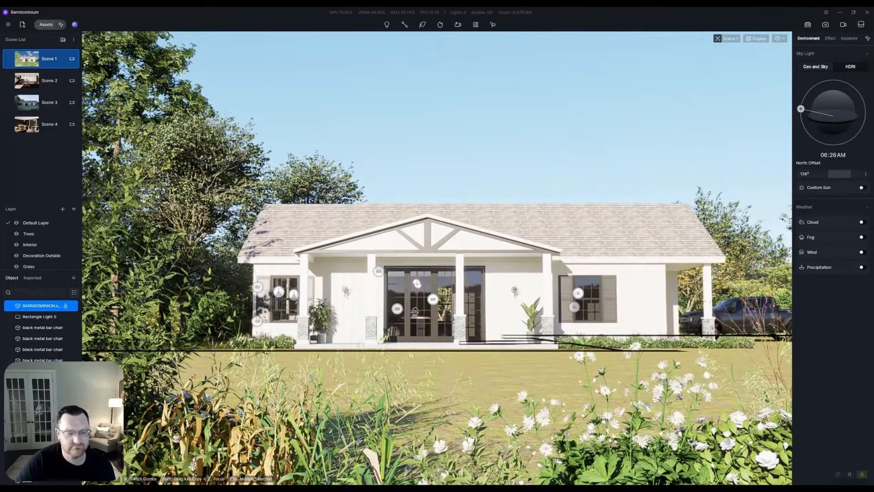
left_click_drag(801, 108, 864, 104)
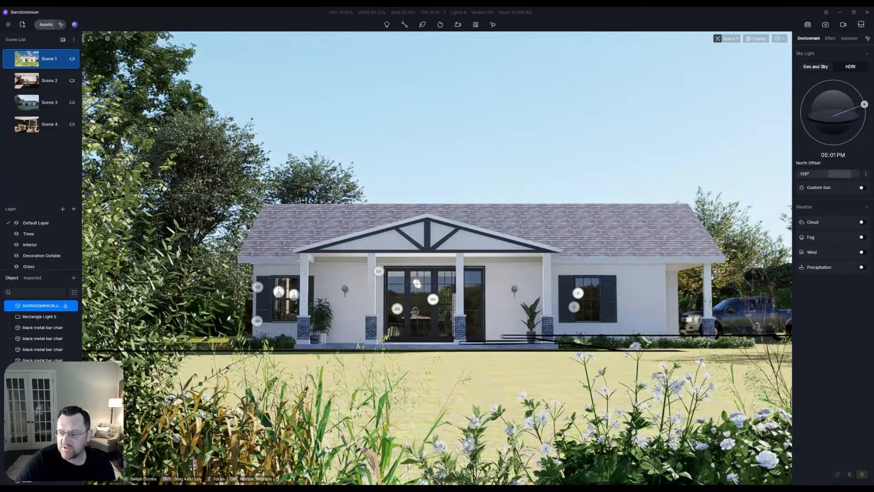
left_click_drag(846, 174, 827, 174)
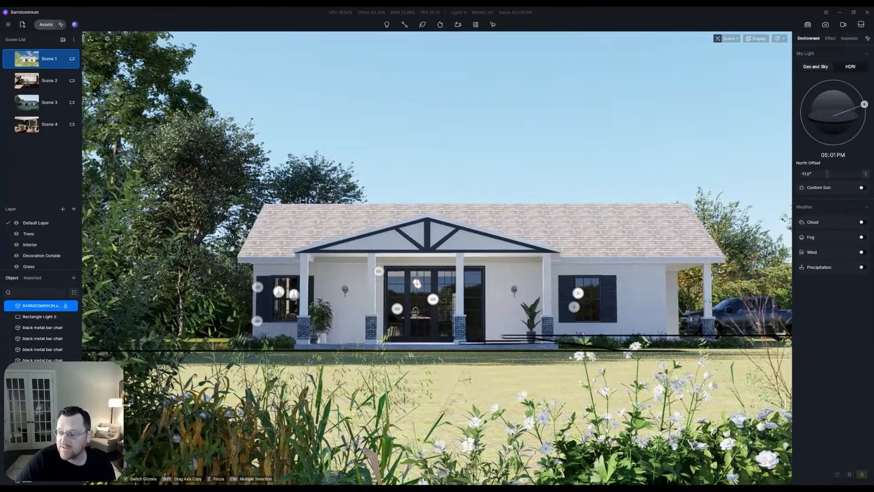
Step: Raise the sunlight intensity to 10 while viewing the foreground plants and their shadows up close
left_click(866, 173)
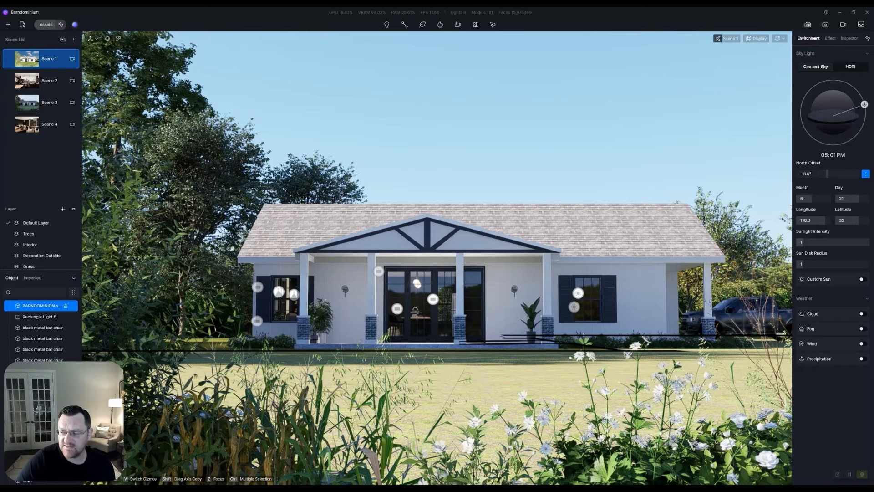
right_click_drag(437, 257, 421, 460)
key("w")
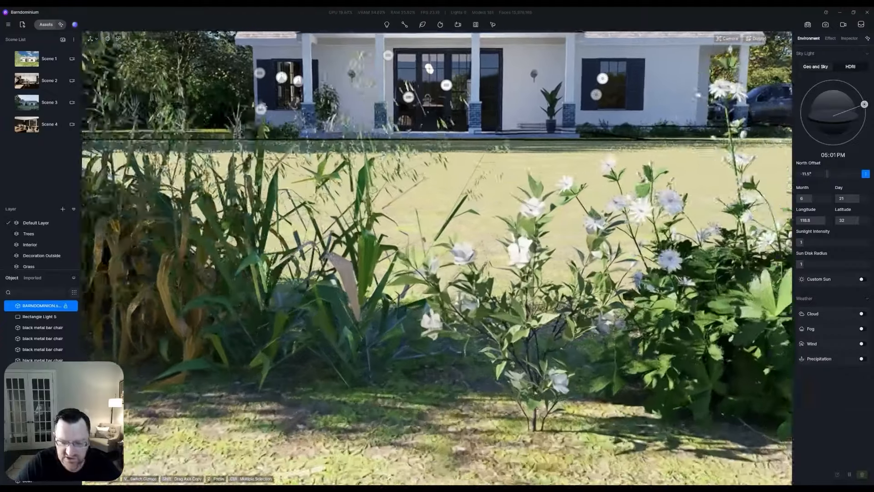
key("q")
type("0")
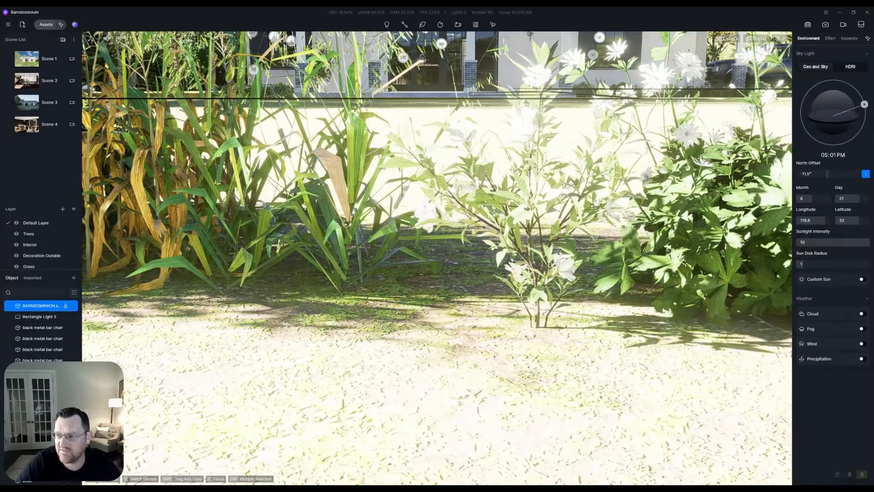
Step: Compare the plant shadows at different sun disk radii and set the radius to 0.6
left_click(804, 264)
type("0")
left_click_drag(867, 264, 796, 264)
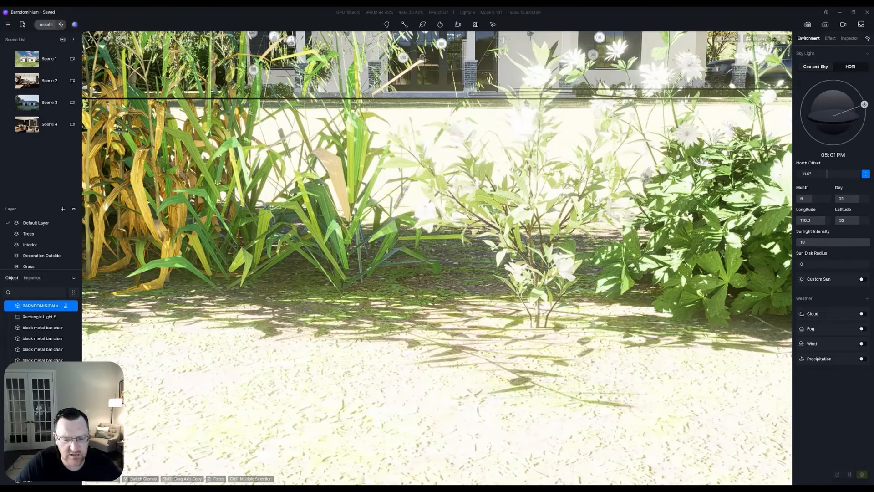
mouse_move(796, 264)
left_mouse_down()
mouse_move(865, 264)
mouse_move(803, 264)
left_mouse_up()
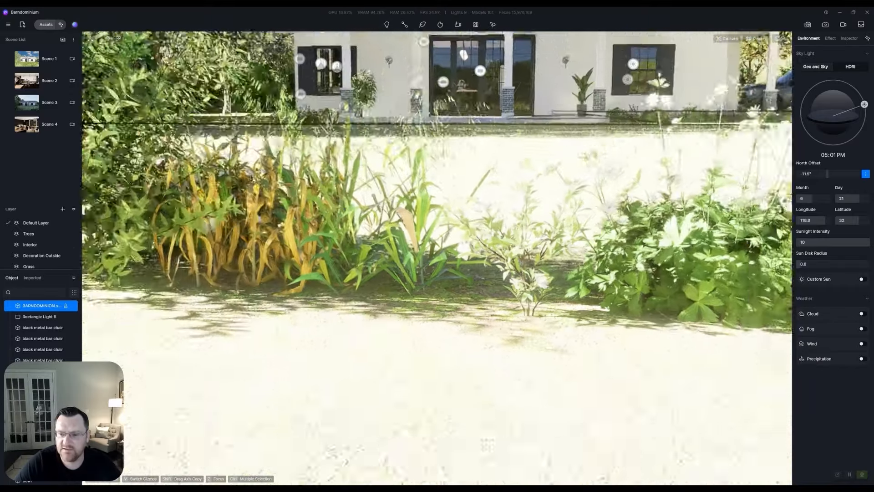
Step: Set the time of day to 06:33 PM and examine the sunlight on the trees beside the house
right_click_drag(437, 258, 467, 145)
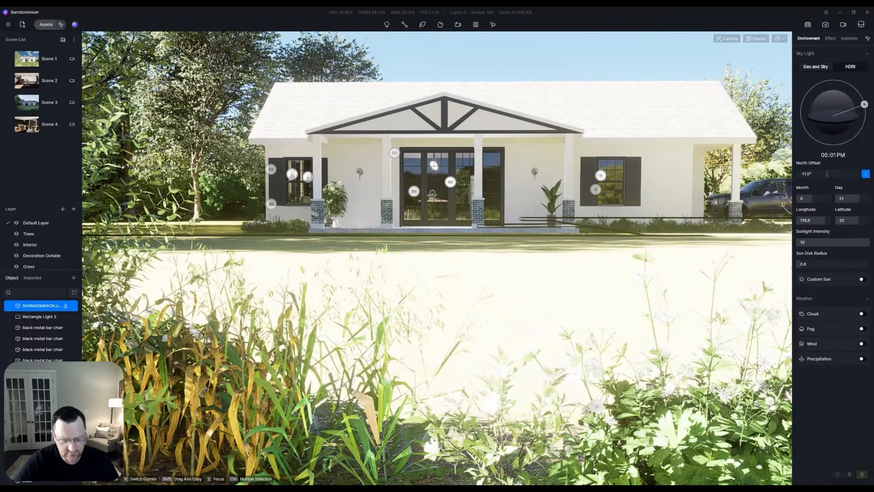
right_click_drag(437, 245, 378, 125)
key("w")
key("w")
key("w")
key("w")
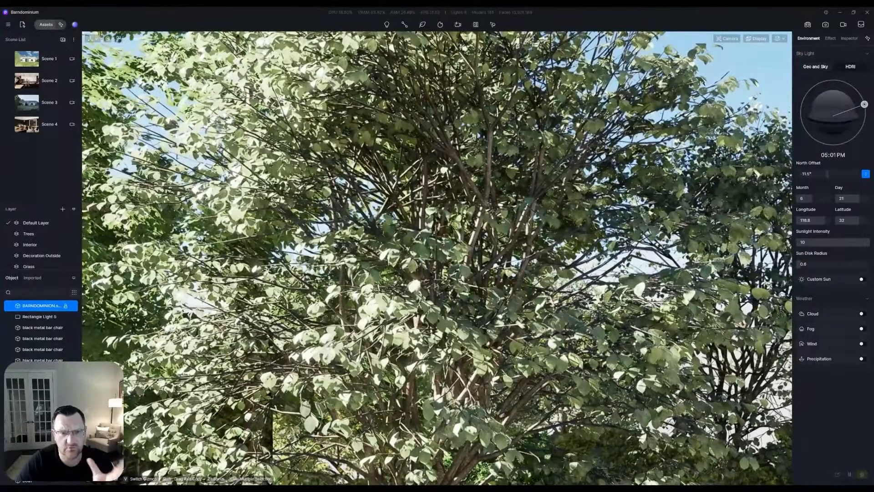
left_click_drag(865, 105, 865, 117)
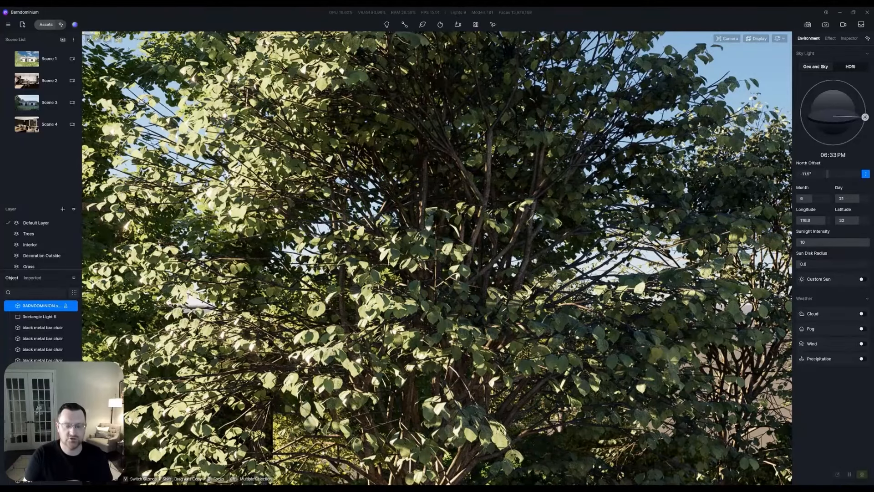
key("s")
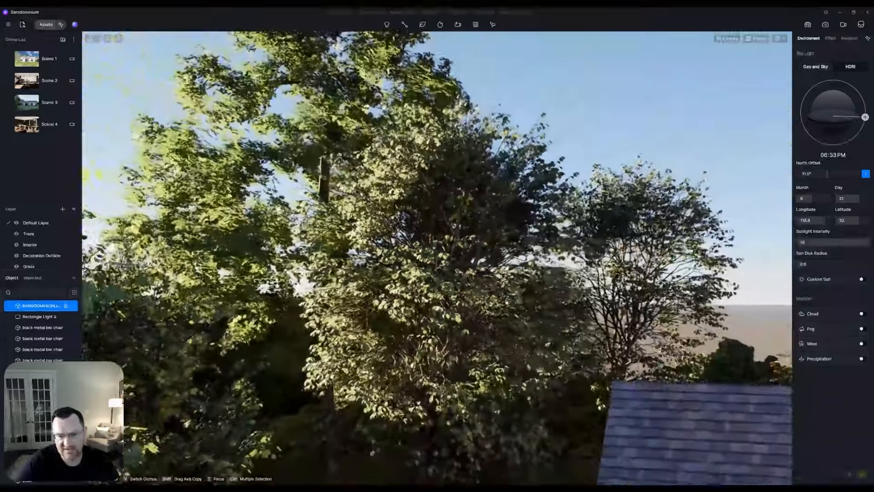
key("w")
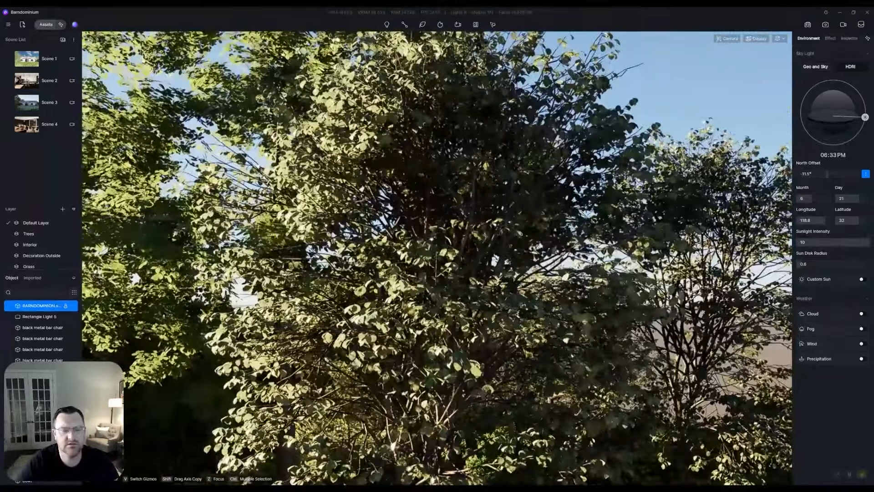
key("s")
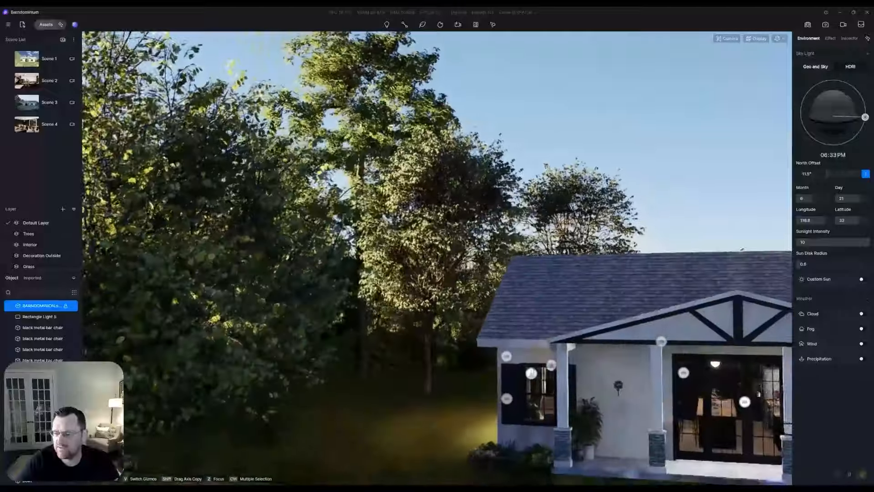
Step: Try the Custom Sun option on the front view of the house
key("s")
right_click_drag(742, 249, 856, 341)
key("e")
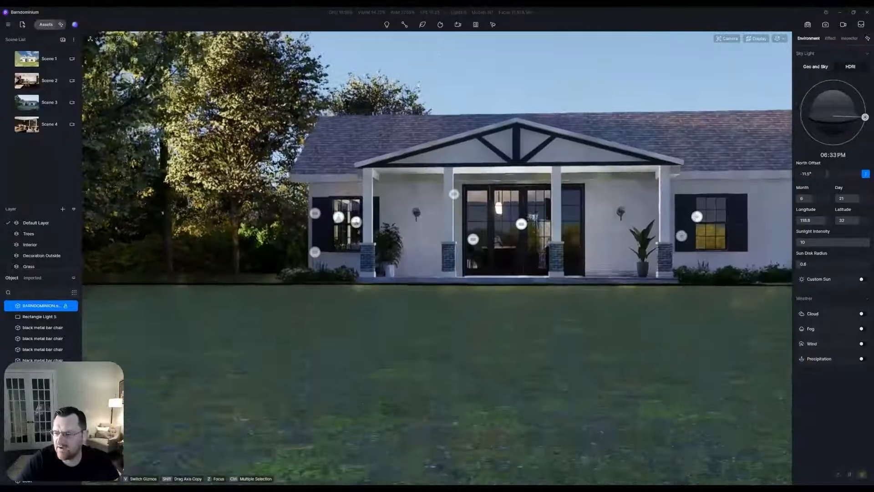
left_click(861, 278)
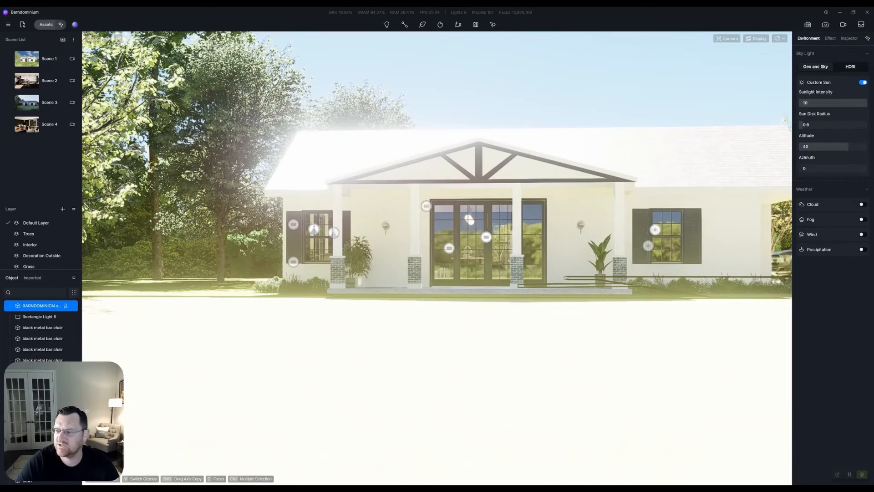
left_click(863, 82)
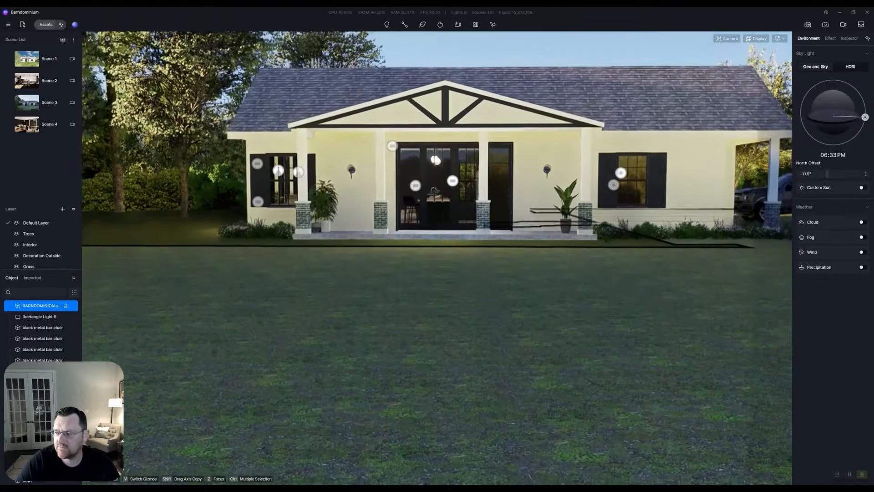
Step: Set the time of day to 07:05 PM and the north offset to -180° for the front view
key("s")
key("w")
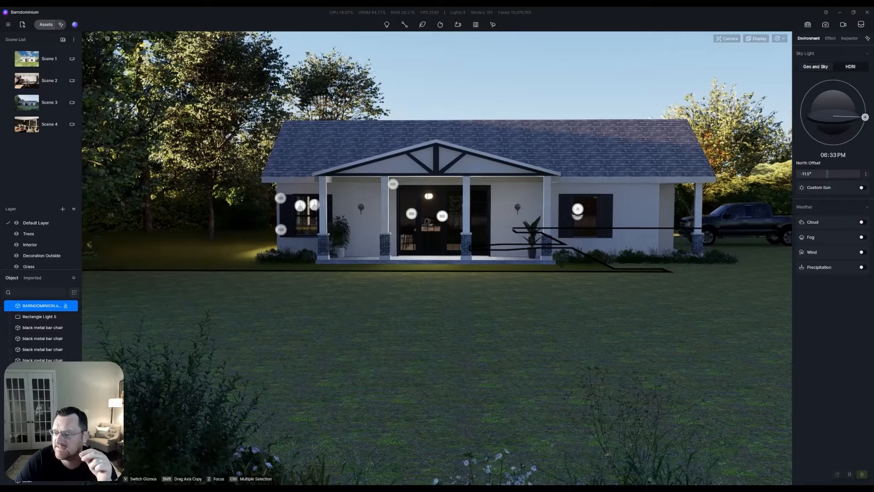
left_click_drag(827, 173, 854, 173)
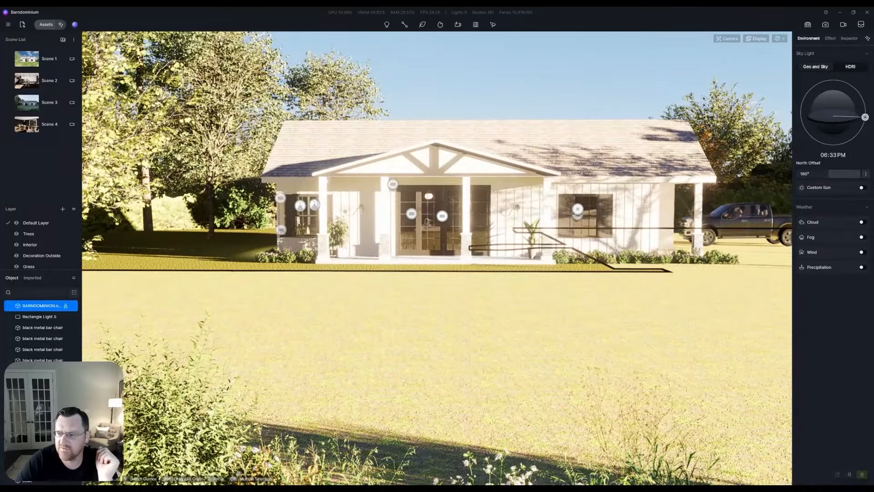
left_click_drag(865, 117, 864, 123)
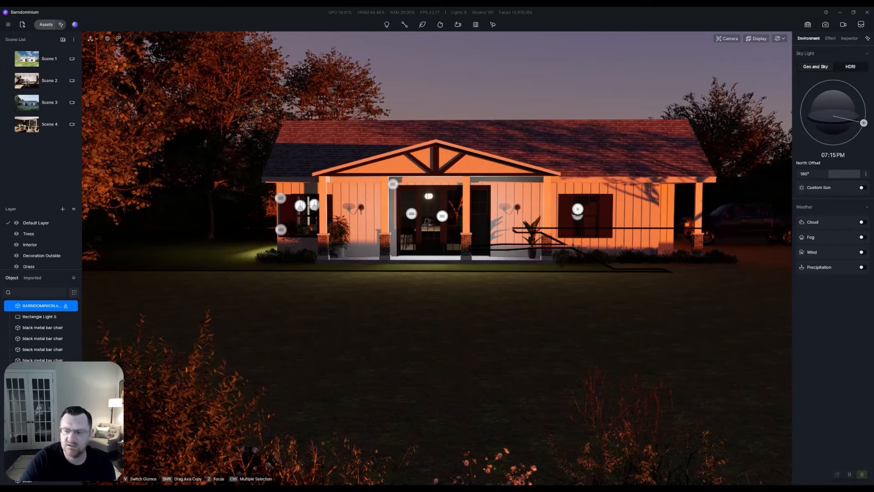
left_click_drag(863, 123, 864, 121)
left_click_drag(850, 173, 793, 174)
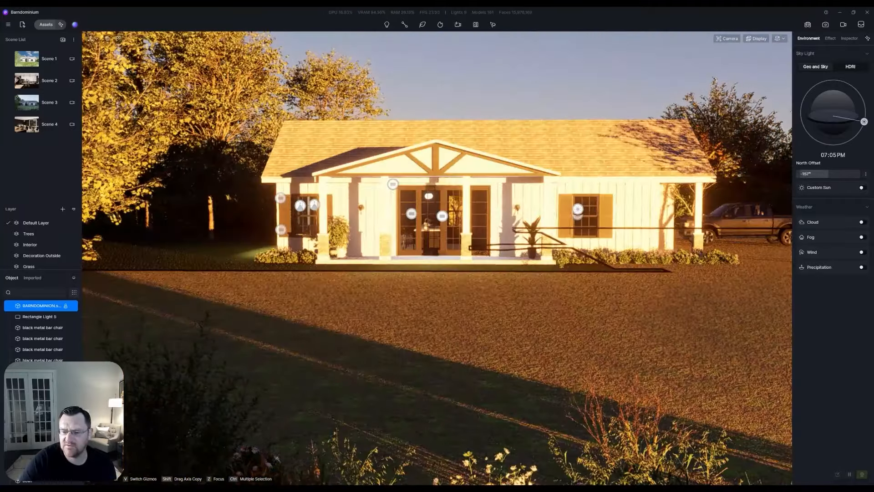
Step: Set the time of day to 01:52 PM and lower the post-processing exposure to tame the overexposed view
left_click_drag(863, 122, 802, 121)
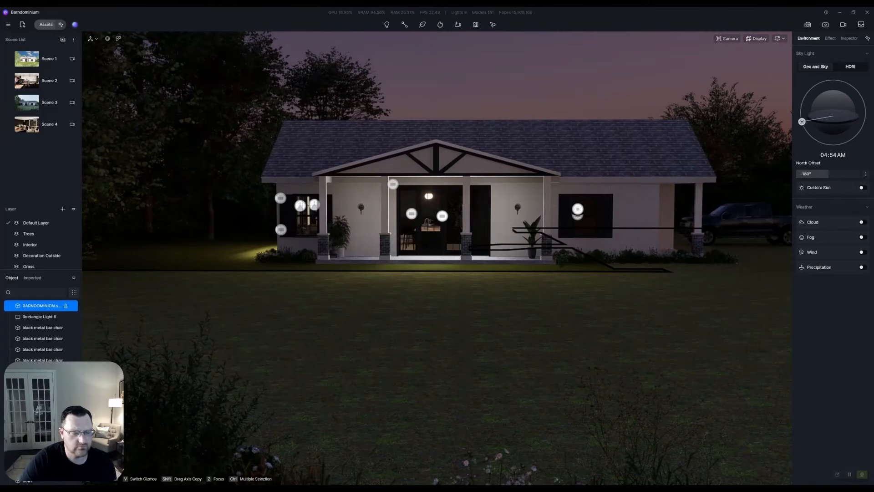
left_click_drag(802, 121, 848, 84)
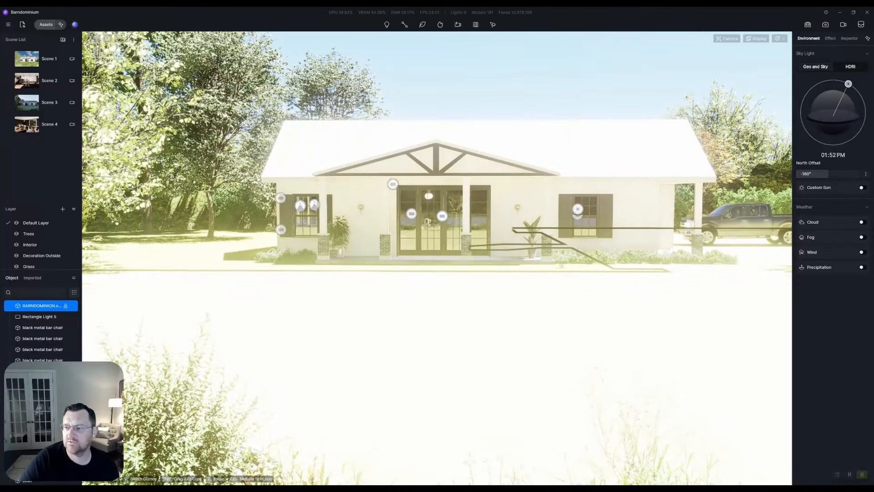
left_click(830, 38)
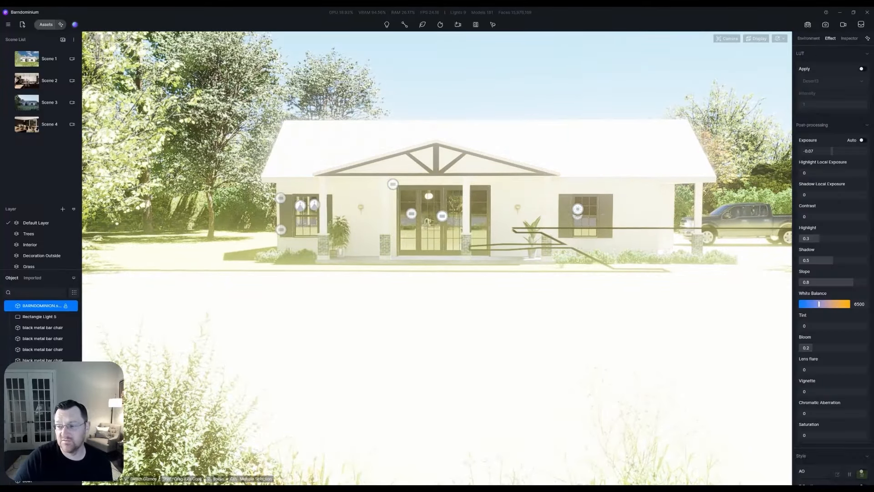
left_click_drag(831, 151, 813, 151)
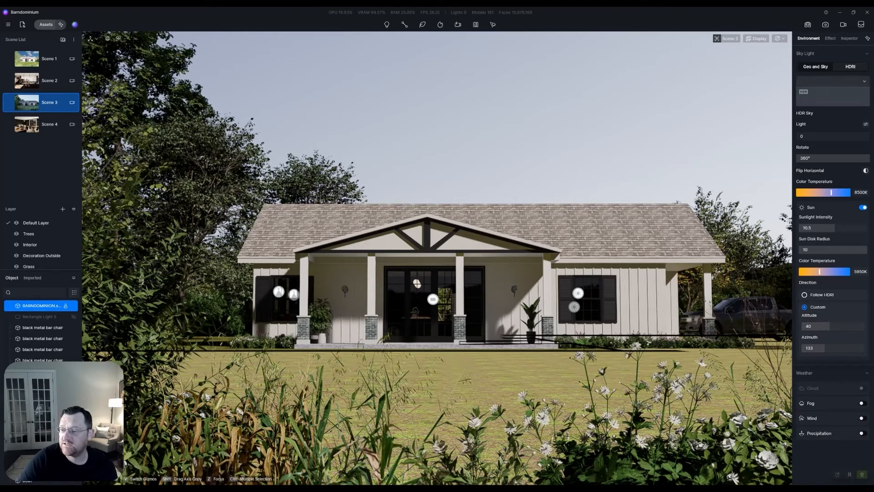
Step: Try the Cloudy HDR sky on Scene 3 with its light raised to 1
left_click(835, 140)
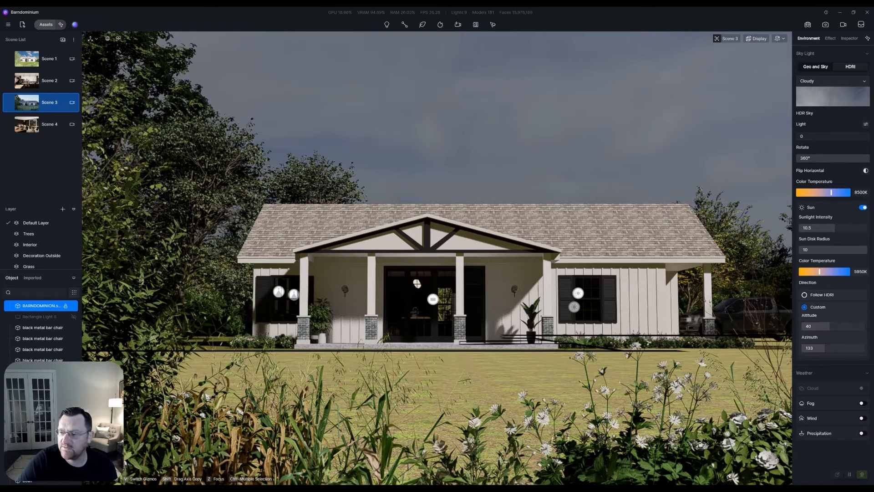
left_click_drag(797, 136, 852, 136)
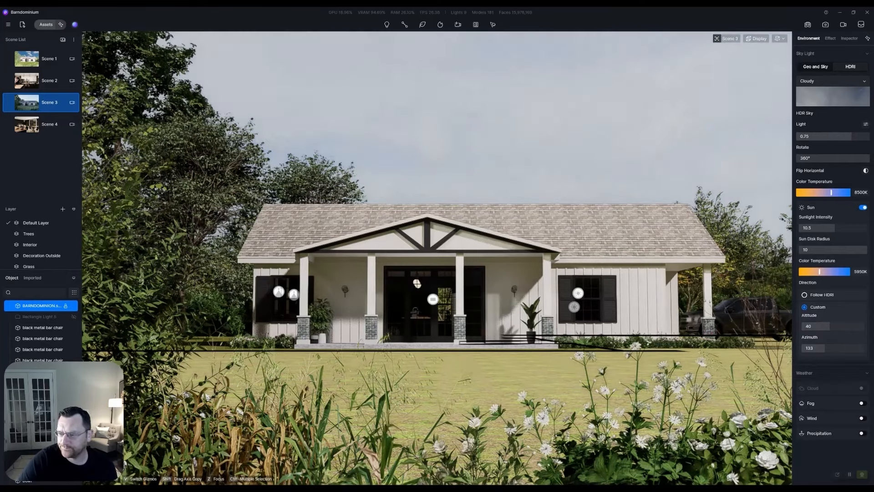
Step: Apply the Midday 02 HDR sky with its light at 0.41 and open the post-processing settings
left_click(833, 81)
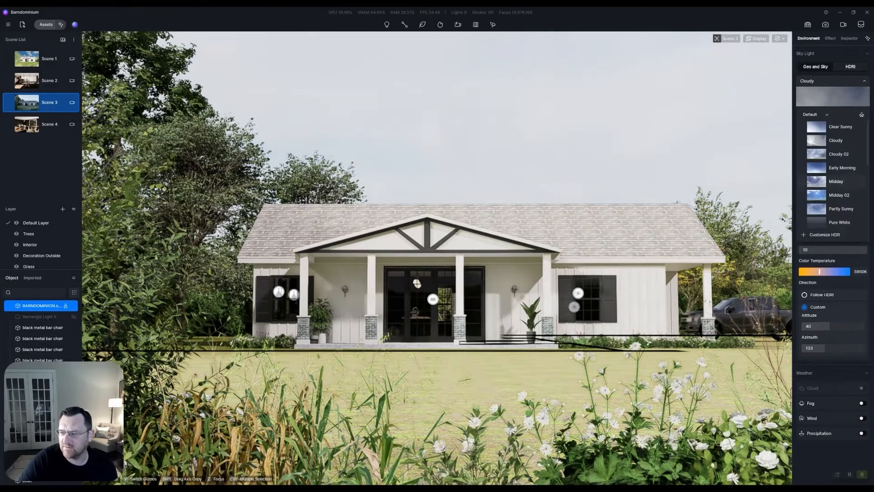
left_click(839, 195)
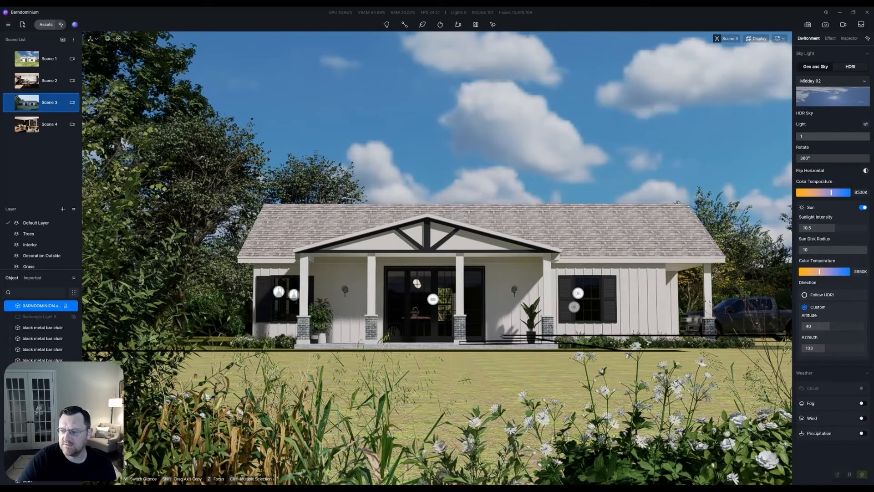
left_click_drag(867, 136, 826, 136)
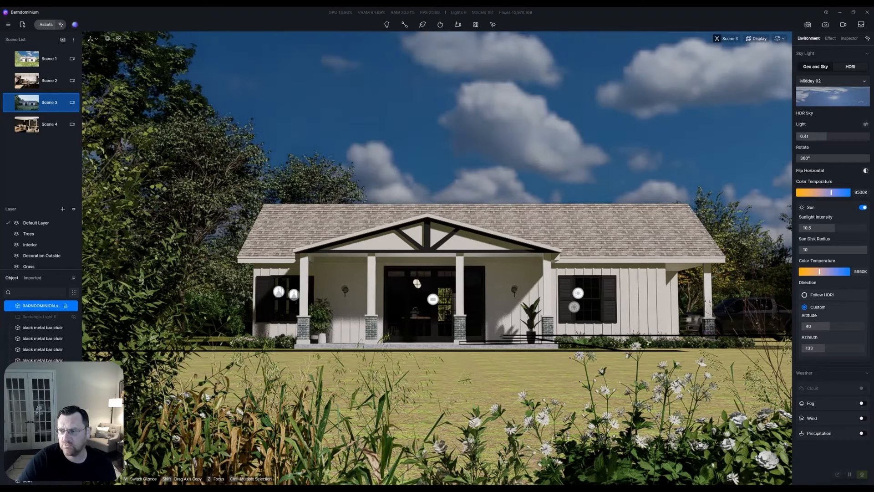
left_click(830, 38)
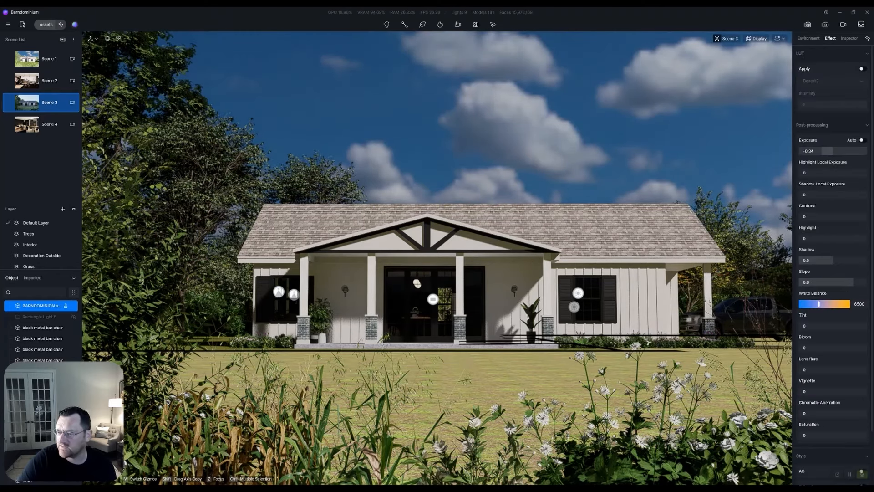
Step: Lower the Midday 02 HDR sky's light to 0.14 and try flipping the sky horizontally
left_click(808, 38)
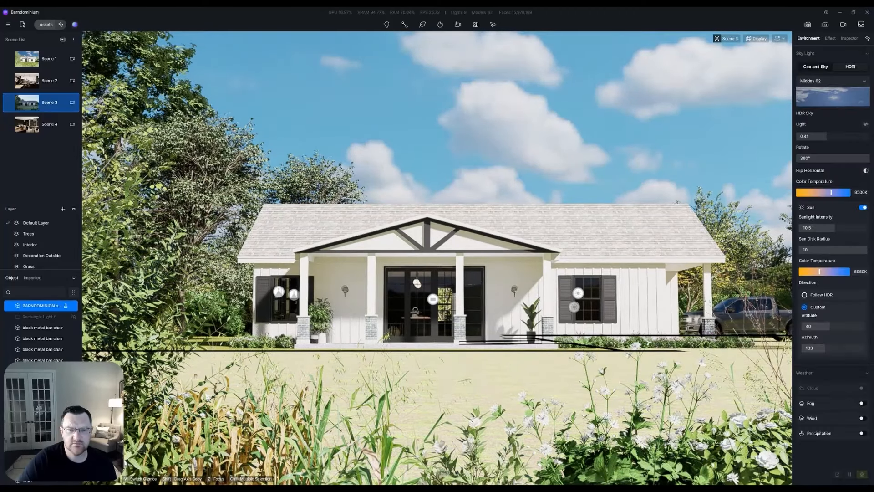
left_click_drag(826, 137, 807, 136)
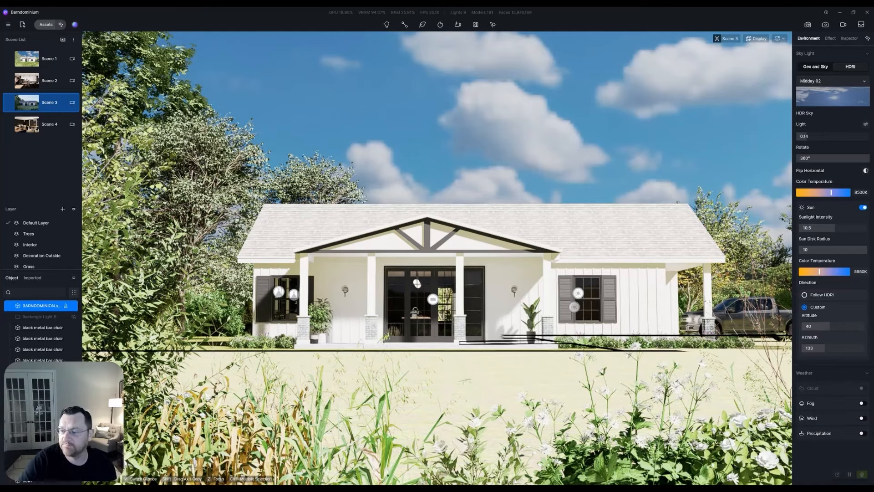
mouse_move(867, 158)
left_mouse_down()
mouse_move(796, 158)
mouse_move(867, 158)
left_mouse_up()
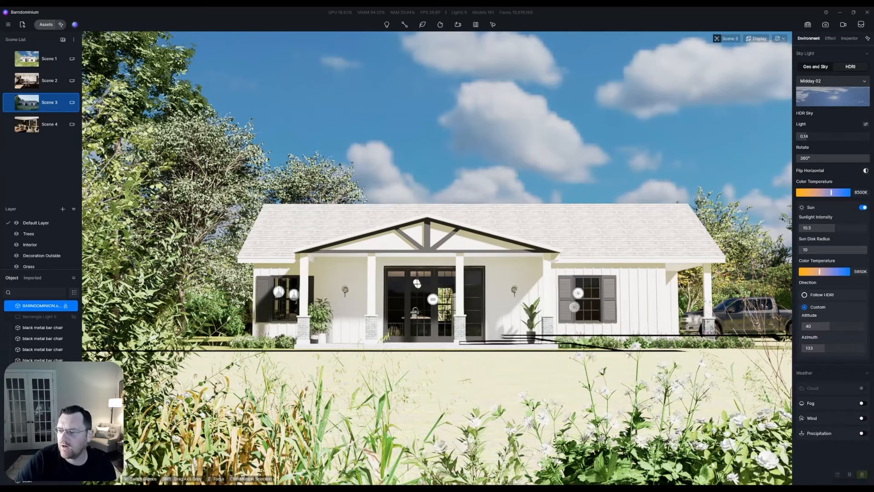
left_click(866, 170)
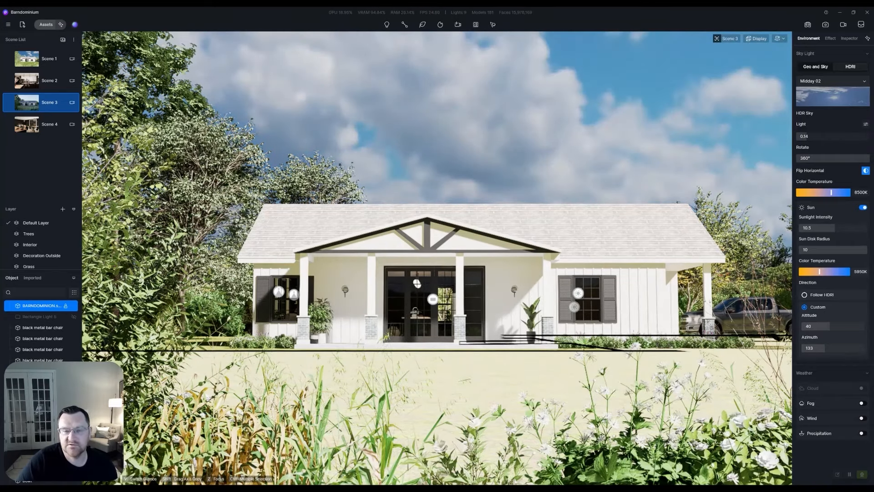
left_click(866, 170)
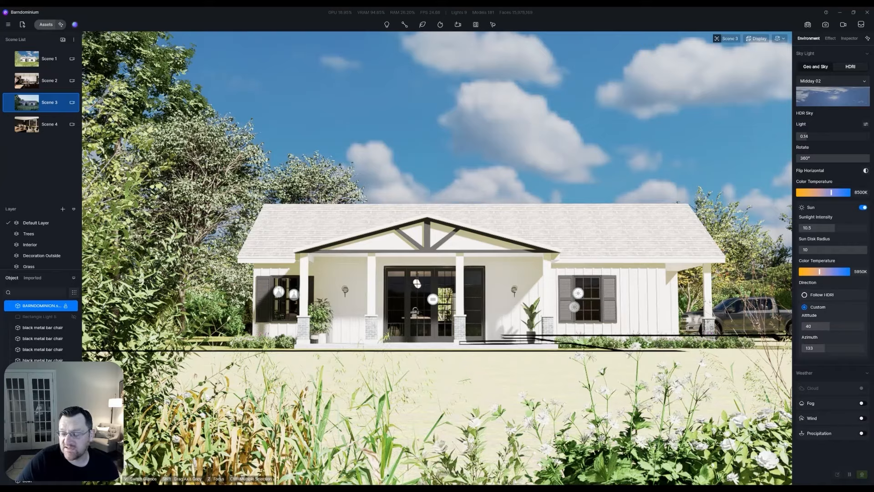
Step: Compare the view without the sun, rotate the HDR sky to 25° and re-enable the sun
left_click(863, 208)
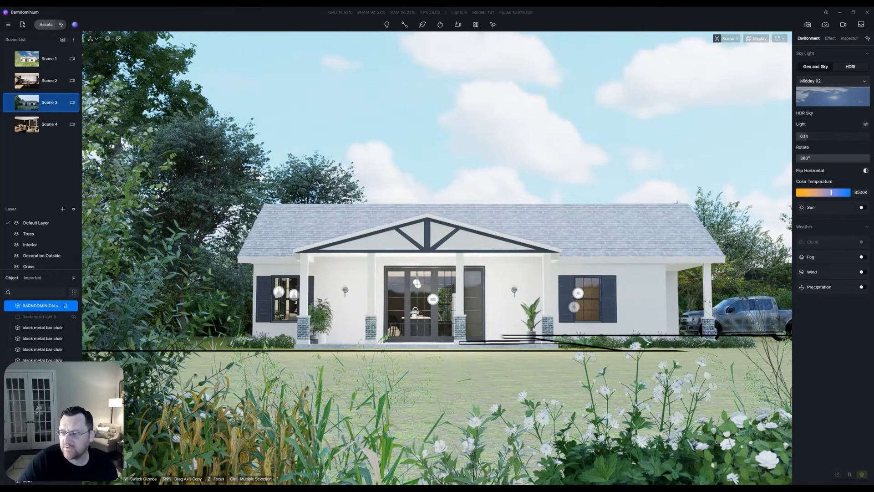
left_click_drag(867, 158, 801, 158)
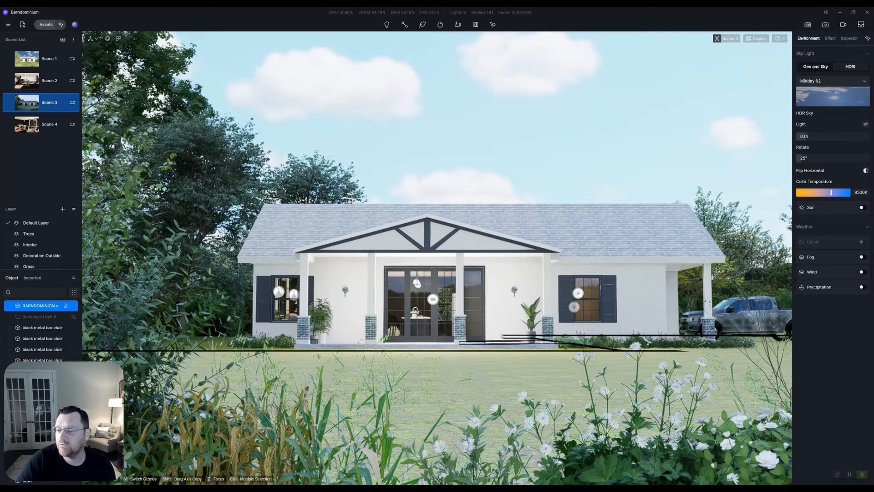
left_click(861, 207)
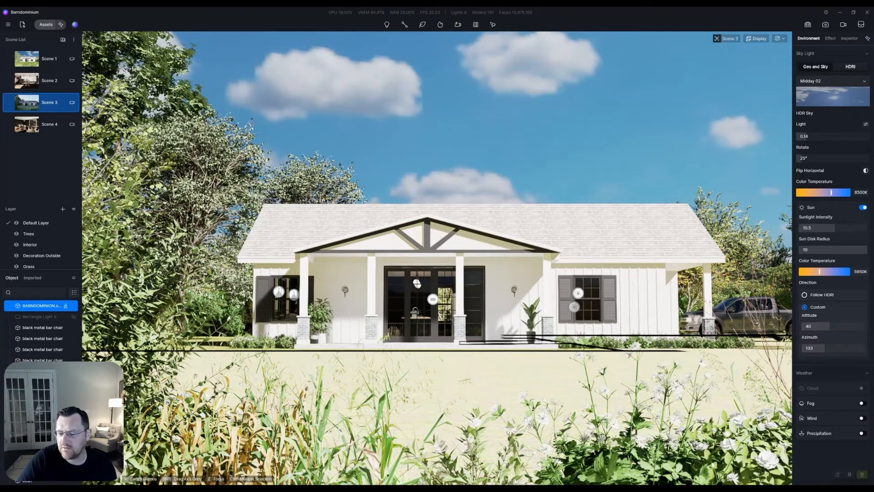
Step: Try a sunlight intensity of 0.9 with a sun disk radius of 0, checking the foreground plants' shadows up close
left_click_drag(834, 228, 802, 228)
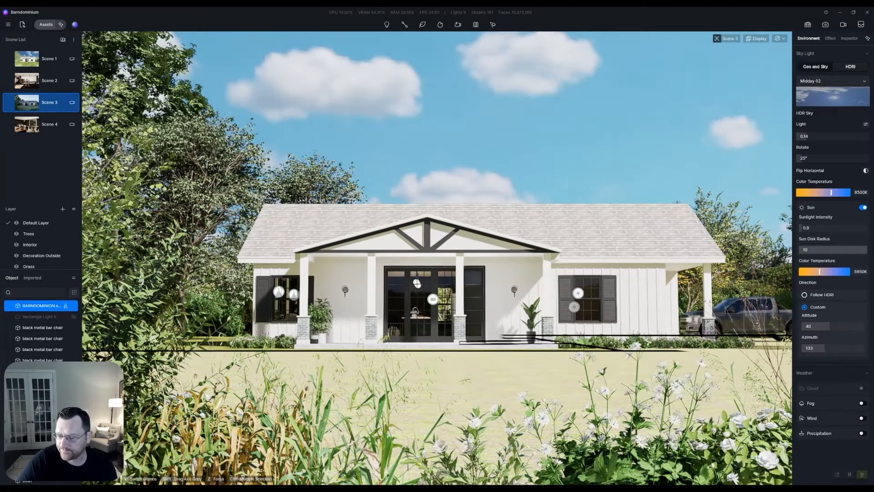
left_click_drag(865, 250, 798, 250)
right_click_drag(437, 246, 469, 378)
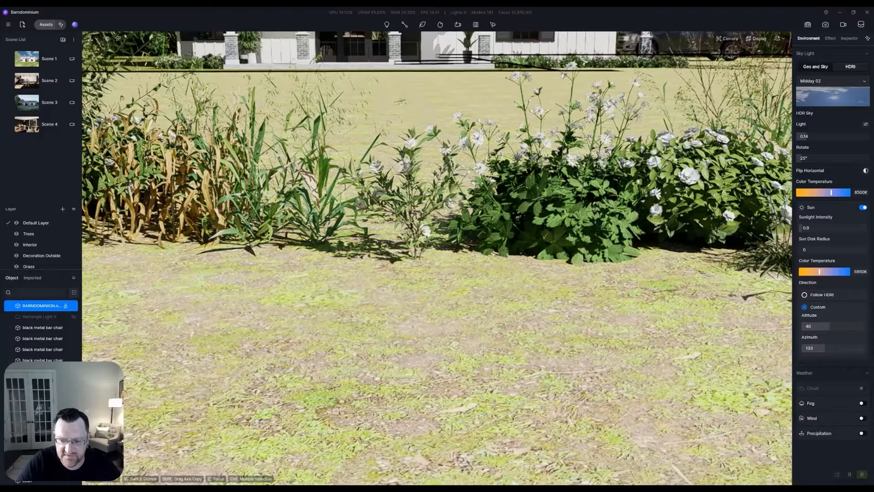
key("w")
key("q")
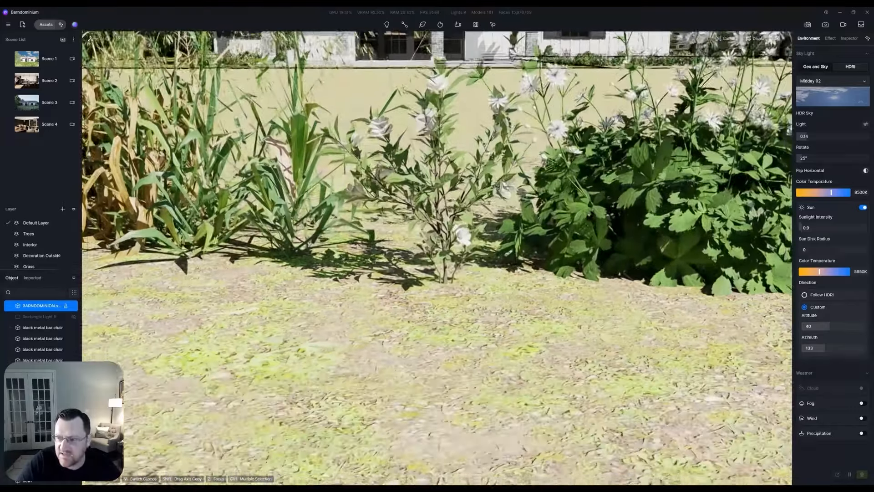
key("w")
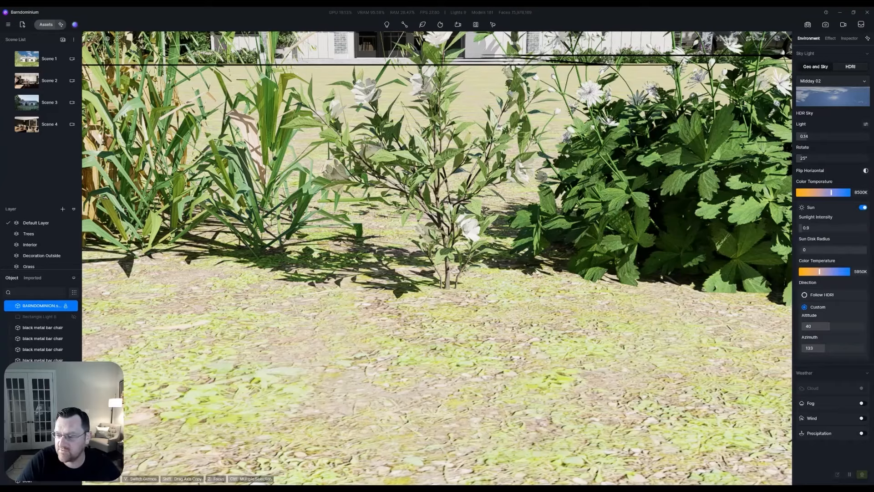
key("w")
Step: Compare the plant shadows under a sunlight intensity of 19.6, and settle on intensity 1.4 with a sun disk radius of 1
left_click(862, 207)
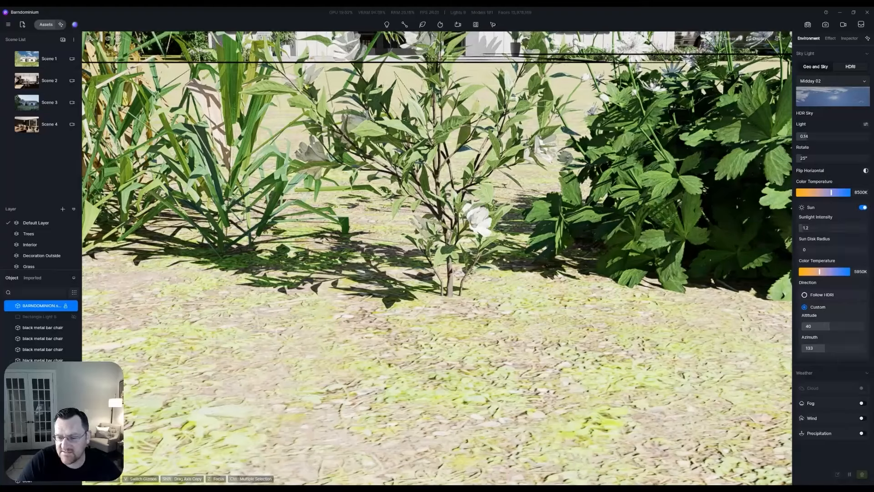
left_click_drag(801, 227, 864, 228)
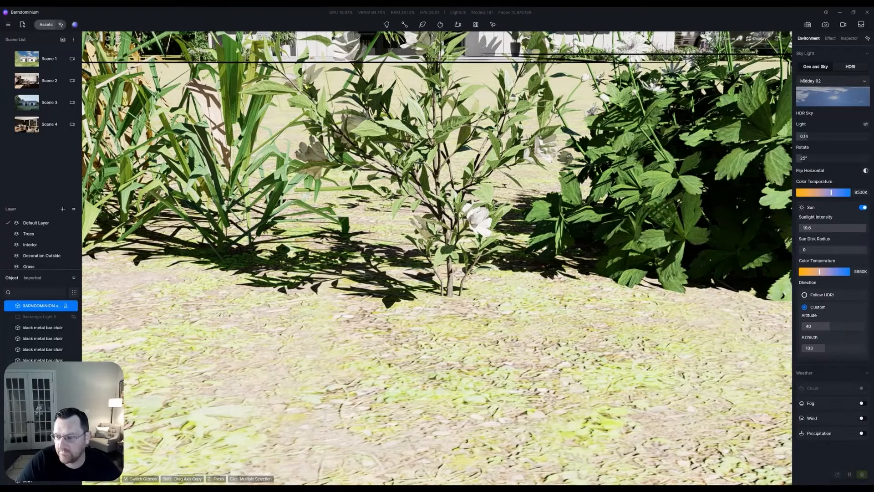
mouse_move(800, 249)
left_mouse_down()
mouse_move(867, 249)
mouse_move(806, 250)
left_mouse_up()
left_click_drag(850, 228, 805, 227)
Step: Try a 4300K sky color temperature, set it to 12000K and raise the HDR sky's light to 0.31
left_click_drag(832, 192, 809, 192)
right_click_drag(437, 258, 351, 275)
key("s")
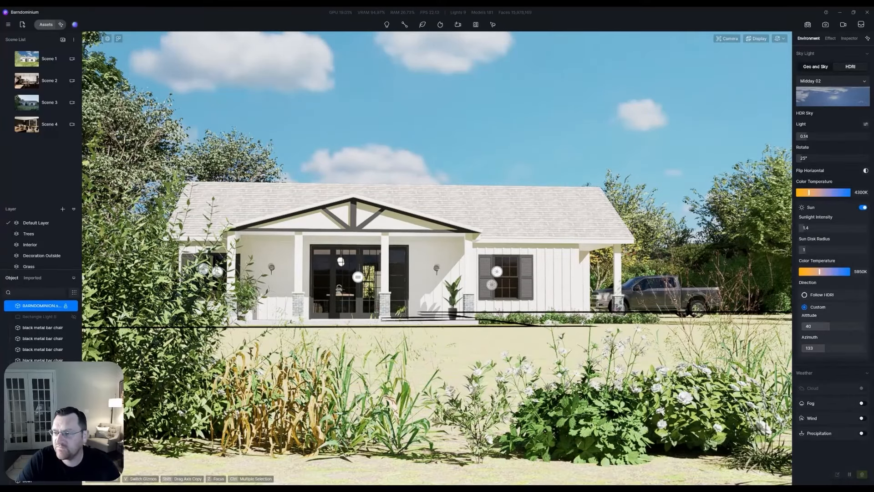
left_click_drag(809, 192, 849, 192)
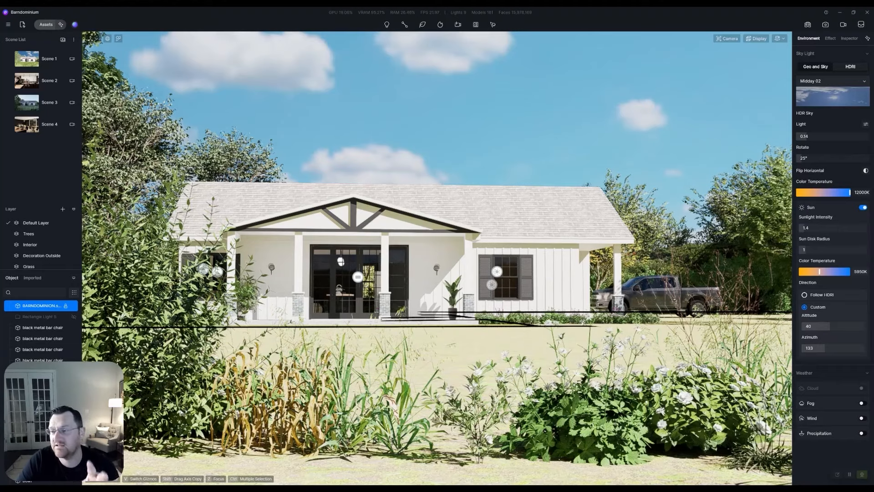
left_click_drag(807, 136, 807, 136)
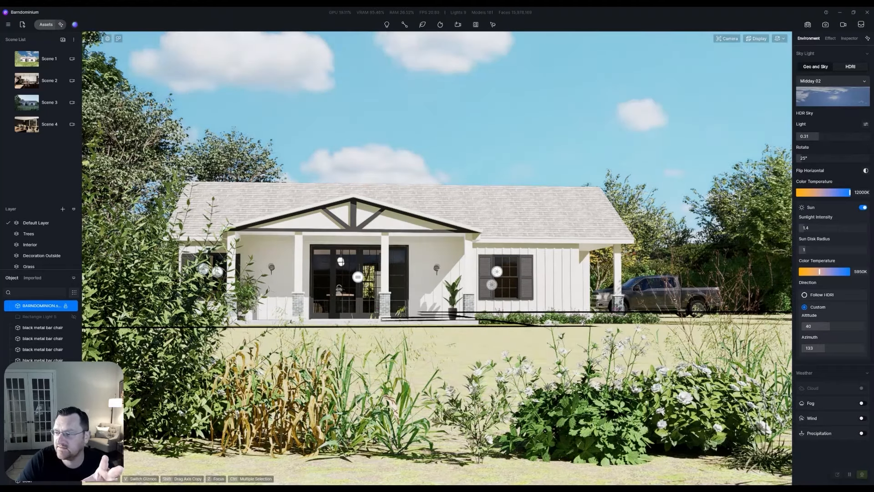
Step: Apply the Early Morning HDR sky and warm the sun's color temperature to 2000K
left_click(810, 80)
left_click(841, 168)
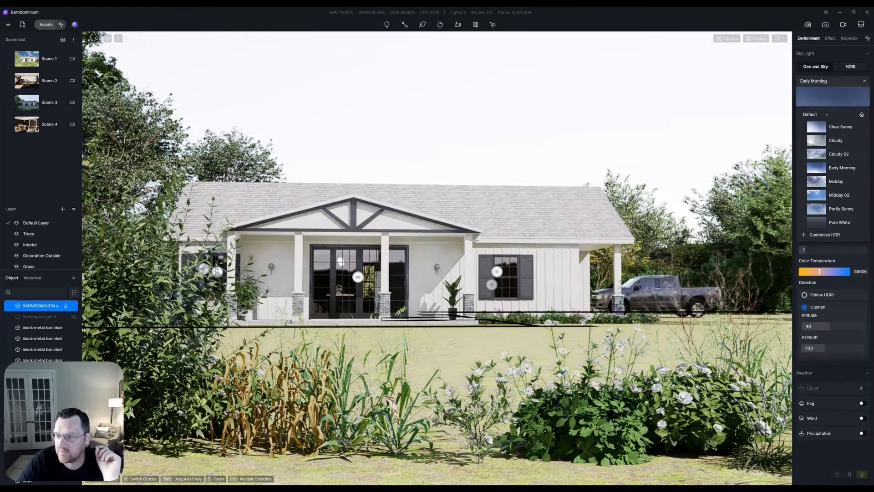
left_click(820, 81)
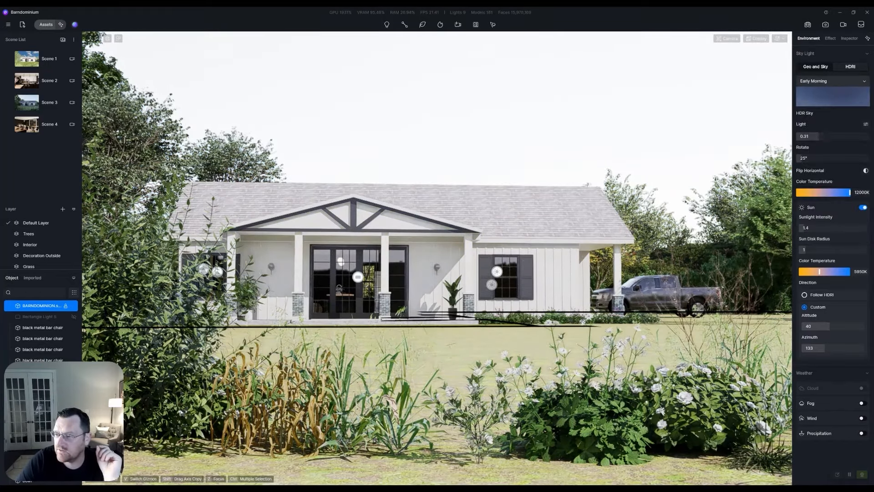
mouse_move(849, 192)
left_mouse_down()
mouse_move(796, 192)
mouse_move(849, 192)
left_mouse_up()
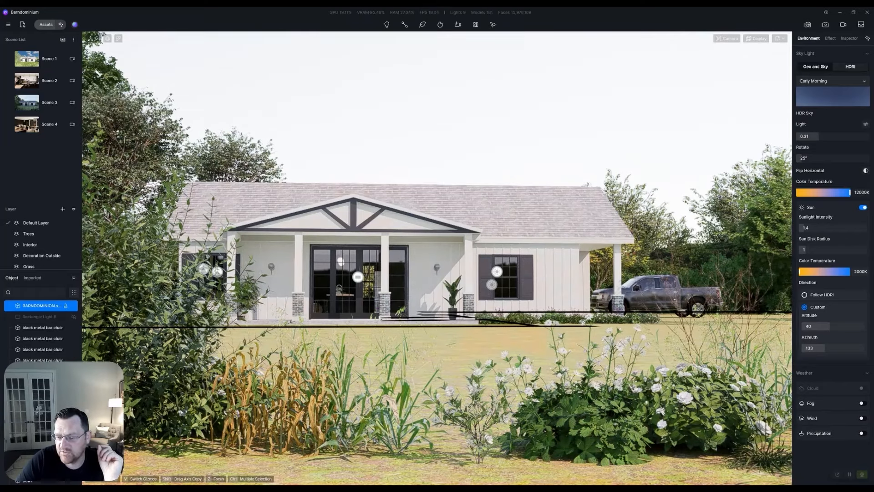
right_click_drag(437, 257, 430, 269)
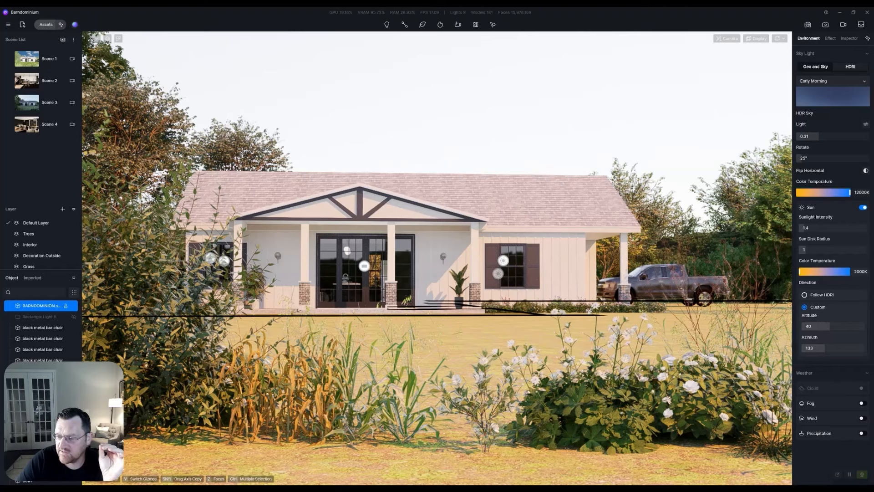
Step: Compare the custom sun direction with Follow HDRI, keep Follow HDRI and rotate the sky to 280°
left_click(805, 294)
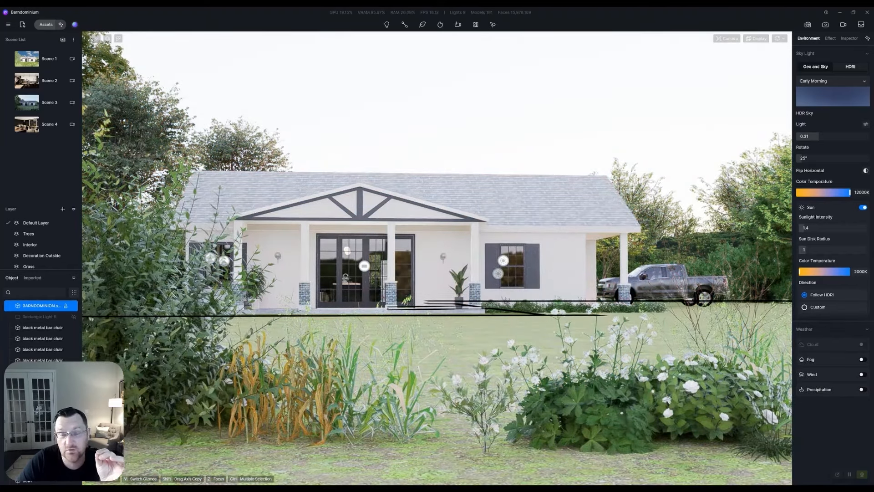
left_click(804, 307)
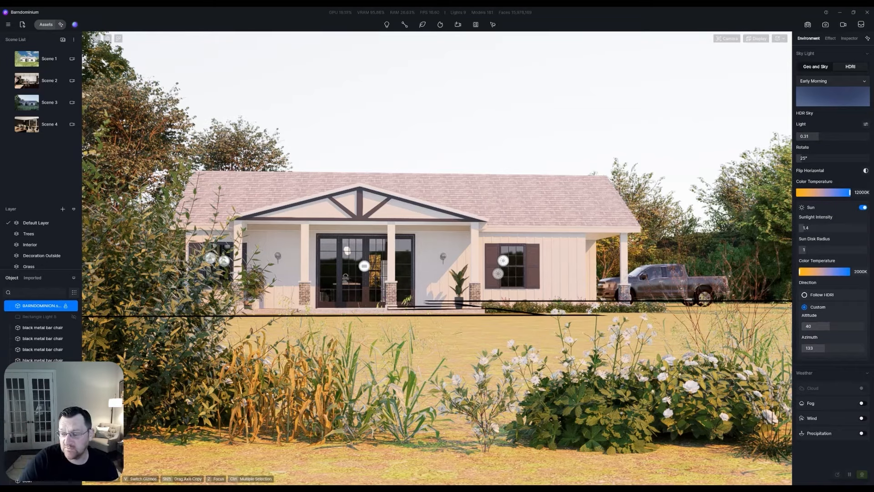
left_click(804, 294)
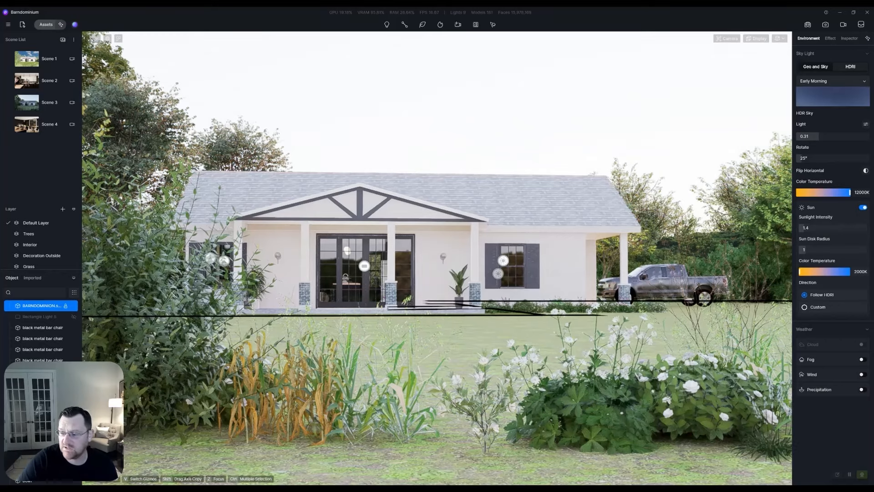
left_click_drag(801, 158, 854, 158)
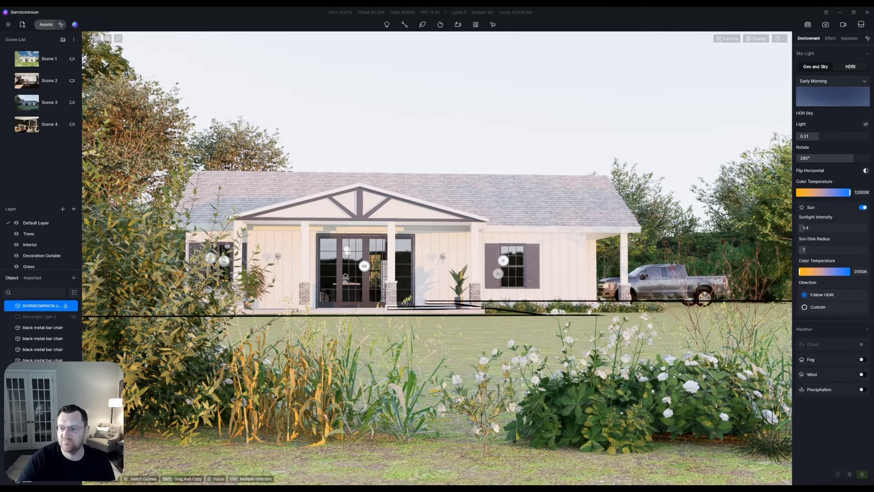
Step: Try the Sunrise HDR sky from the default sky presets
left_click(831, 80)
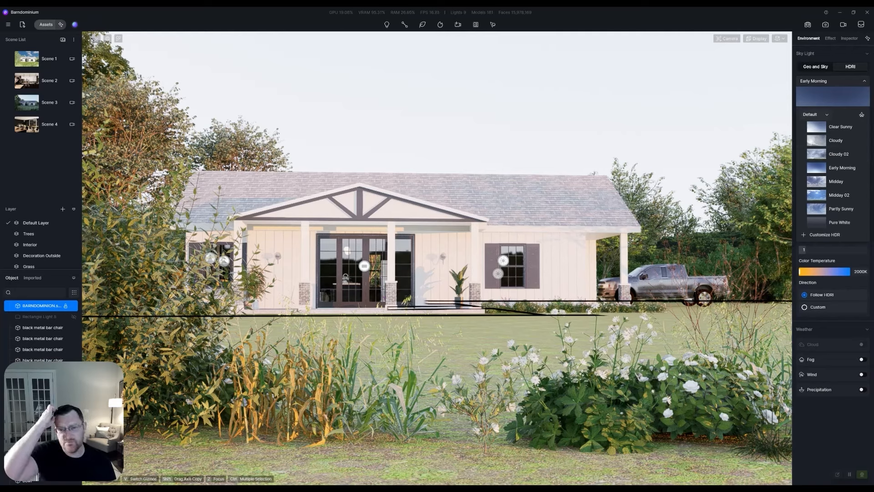
scroll(837, 178, "down", 2)
scroll(837, 178, "down", 2)
left_click(835, 181)
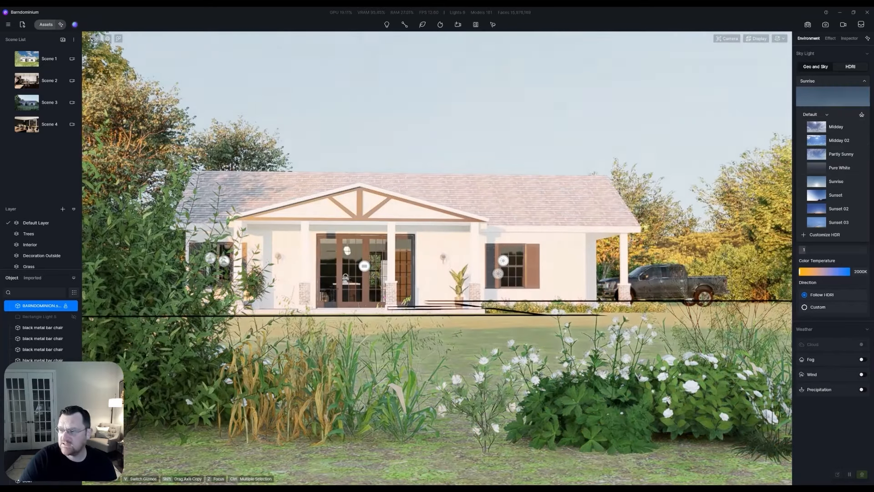
Step: Disable automatic exposure in the post-processing settings and set the exposure to -0.11
left_click(829, 38)
left_click(862, 140)
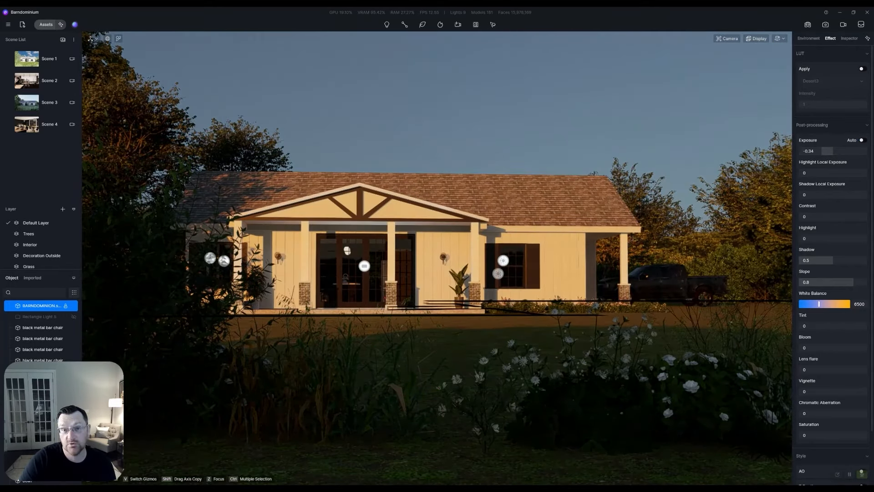
left_click_drag(822, 151, 826, 151)
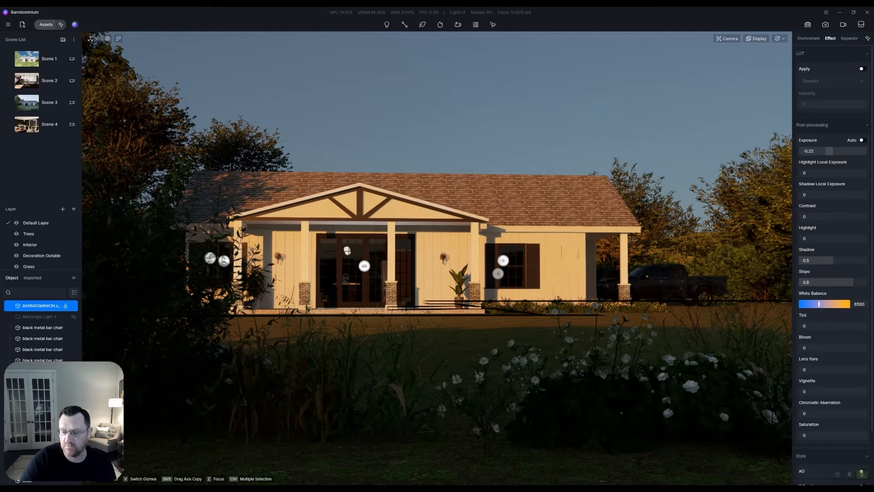
left_click_drag(829, 151, 831, 150)
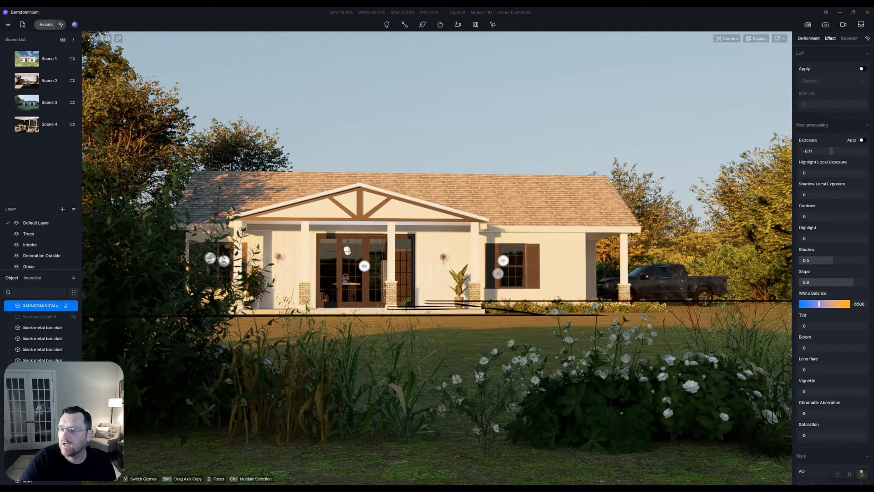
Step: Try the Sunset 02 HDR sky from the default sky presets
left_click(808, 38)
left_click(833, 81)
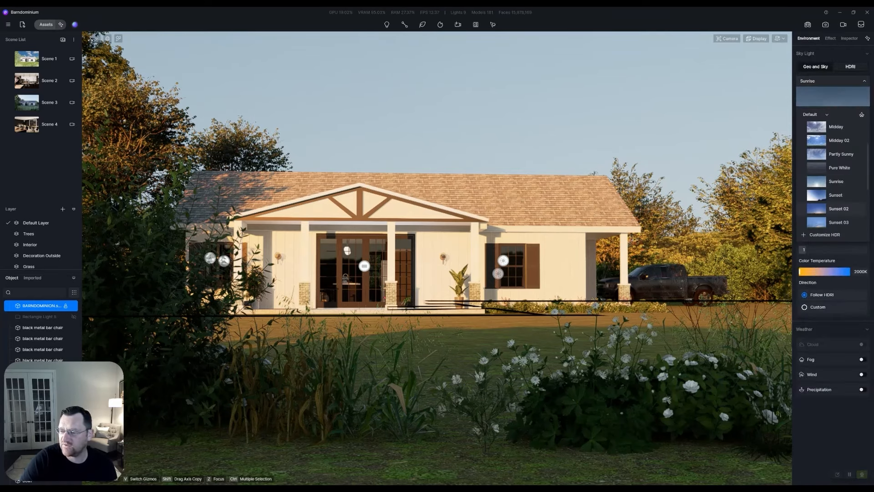
left_click(838, 208)
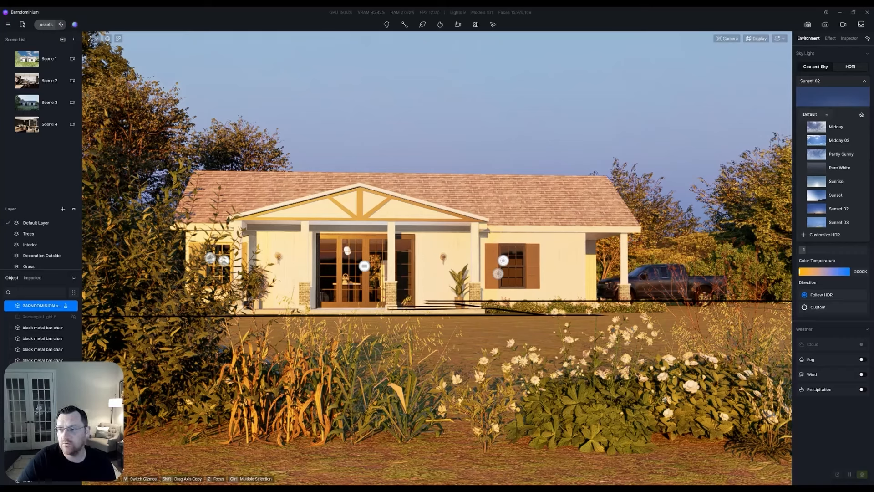
Step: Apply the custom pink_sunrise_8k HDR sky and check the mountains behind the house from a higher viewpoint
left_click(816, 115)
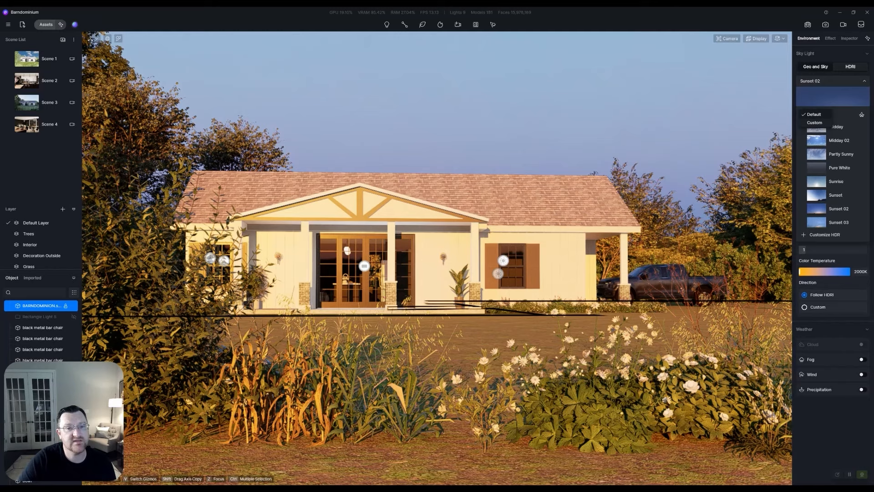
left_click(815, 122)
left_click(843, 140)
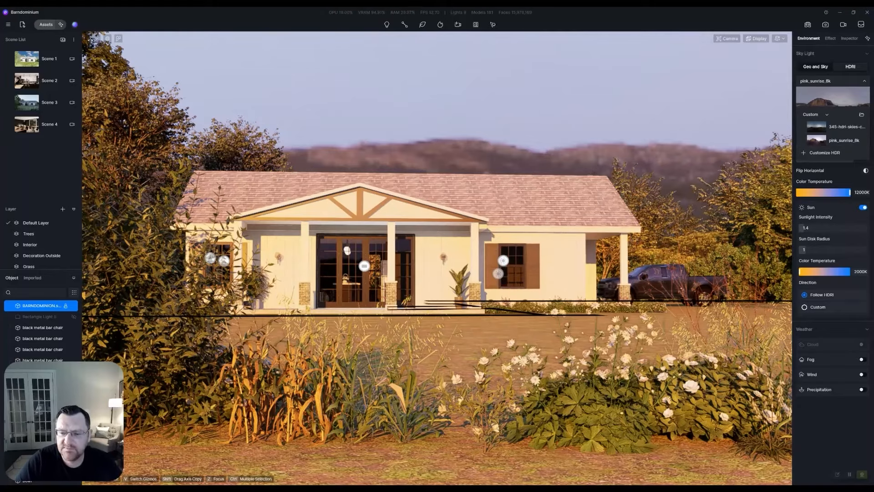
right_click_drag(437, 257, 300, 230)
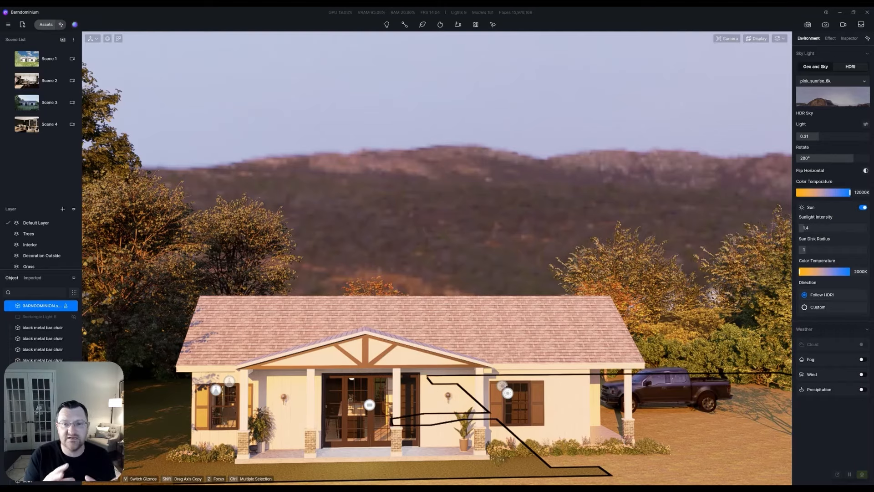
Step: Rotate the pink_sunrise_8k HDR sky to 125° so the mountains are no longer behind the house
right_click_drag(437, 246, 678, 227)
key("q")
key("q")
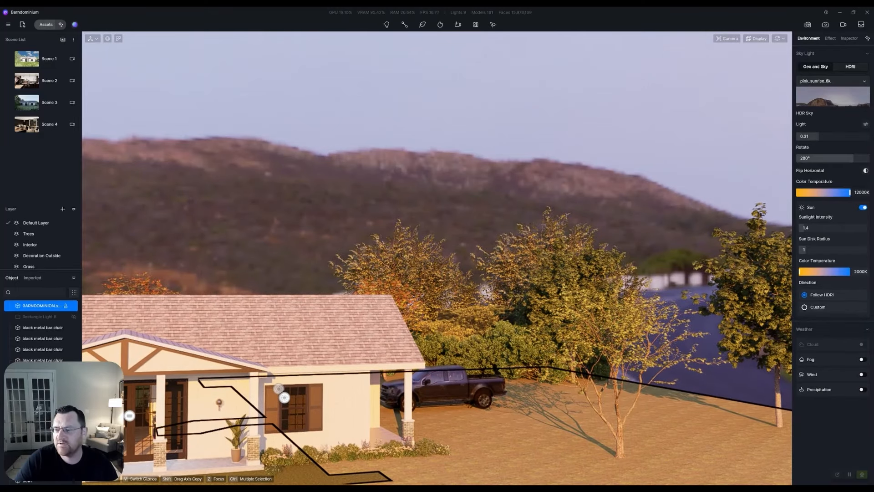
left_click_drag(853, 158, 822, 158)
right_click_drag(437, 257, 173, 292)
key("q")
key("q")
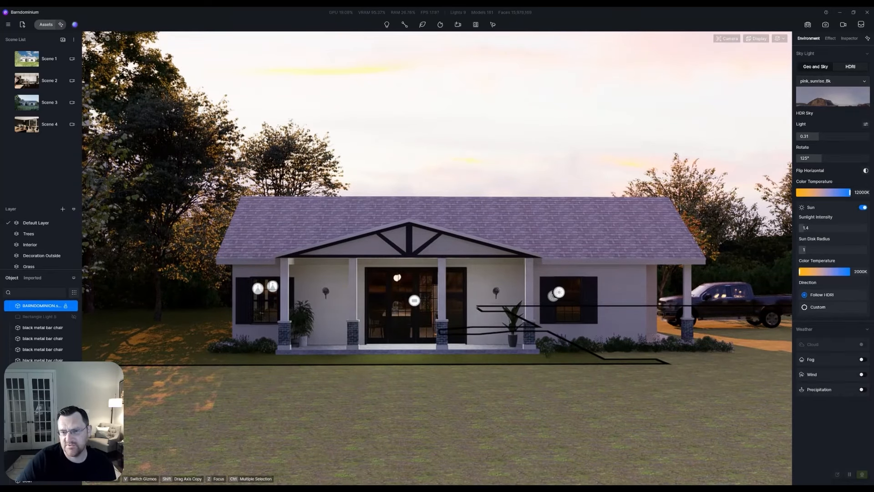
Step: Examine the house front and side yard under the rotated sky, framing the facade from behind the foreground flower beds
right_click_drag(173, 293, 378, 311)
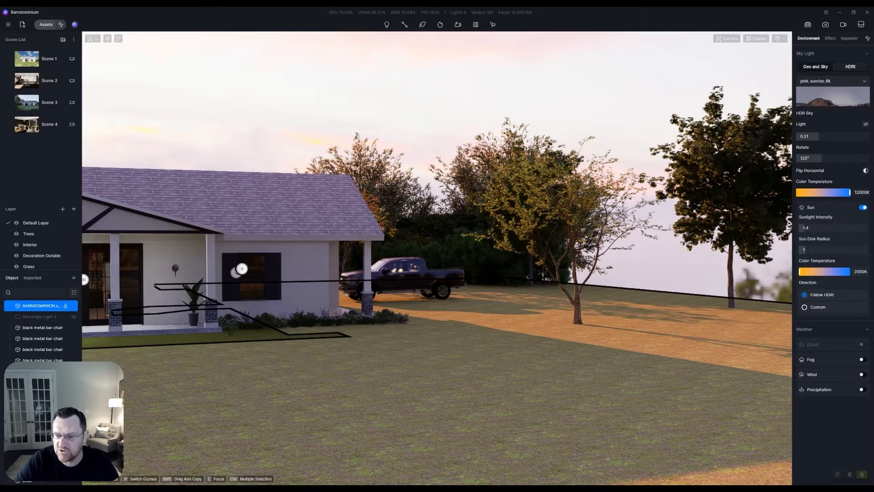
right_click_drag(437, 257, 191, 258)
key("w")
key("s")
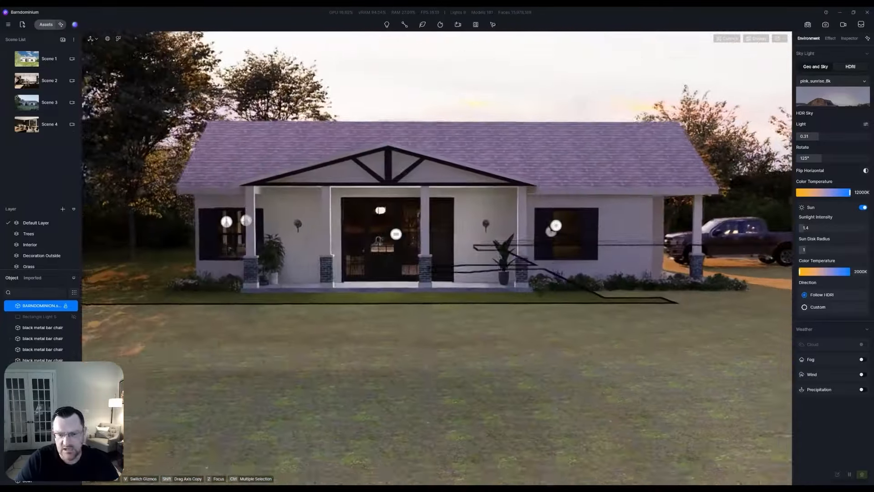
key("s")
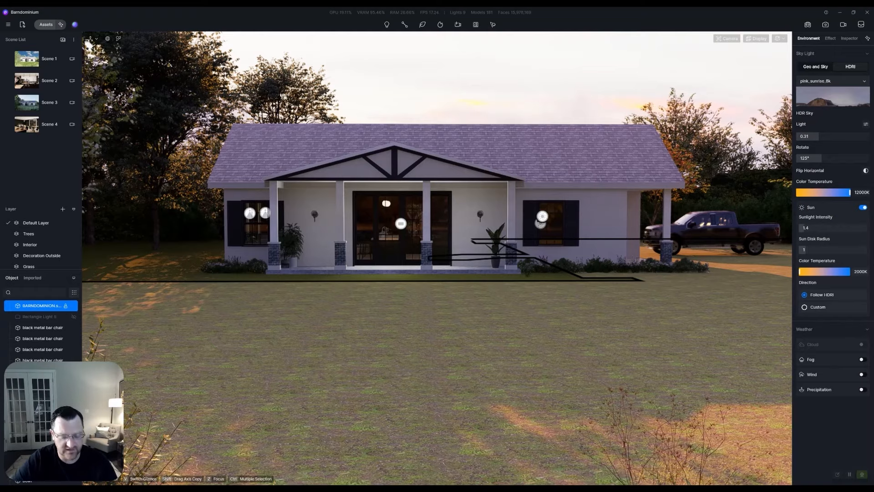
right_click_drag(437, 258, 640, 228)
key("e")
right_click_drag(437, 246, 493, 207)
right_click_drag(437, 246, 434, 378)
middle_click_drag(437, 246, 511, 227)
scroll(437, 246, "up", 2)
scroll(437, 245, "down", 2)
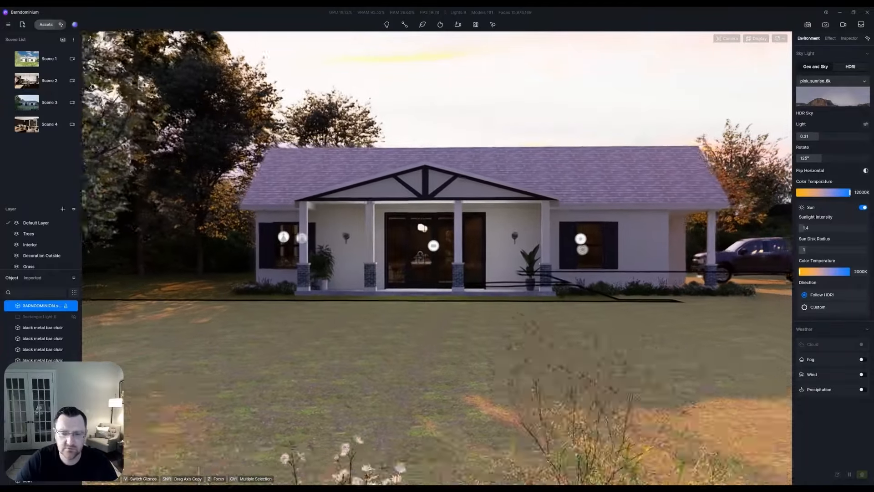
scroll(437, 246, "down", 1)
Step: Try the Sunset Glow HDR sky from the default sky presets and look through the other default skies
left_click(832, 81)
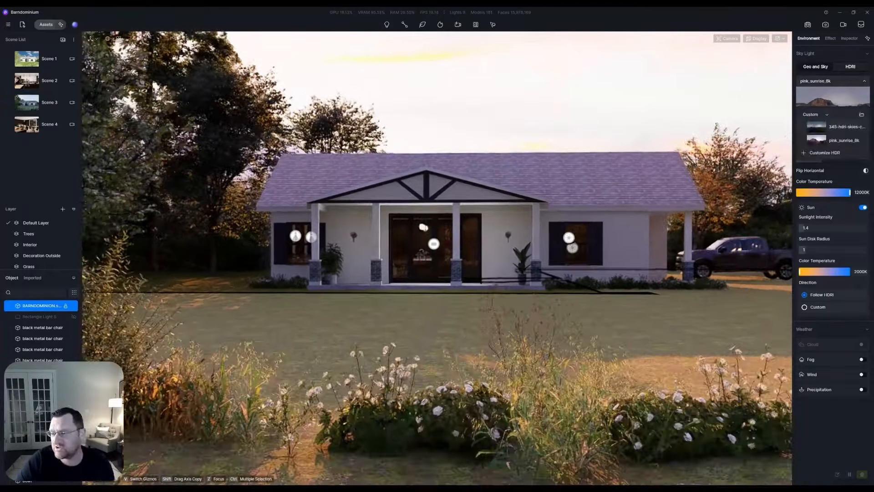
left_click(815, 114)
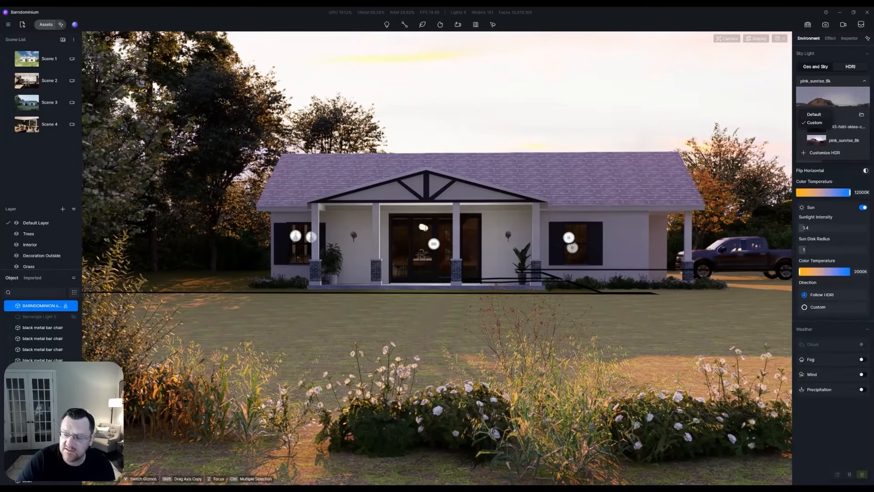
left_click(813, 114)
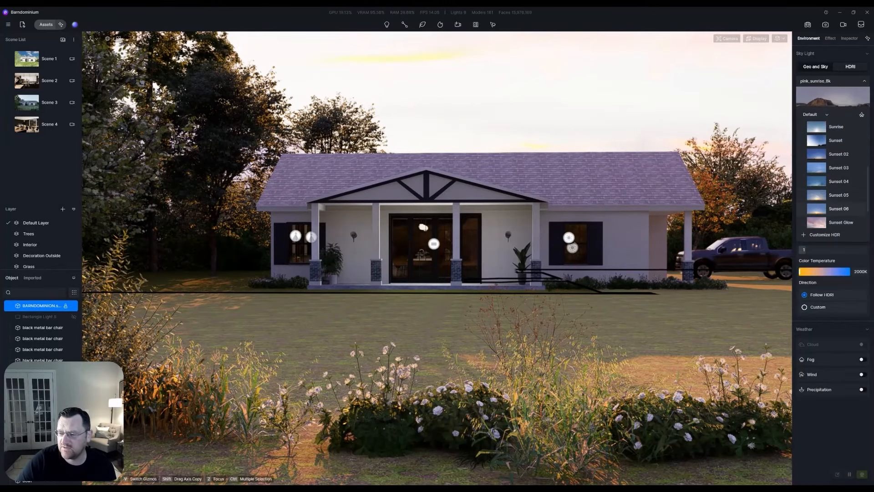
left_click(833, 222)
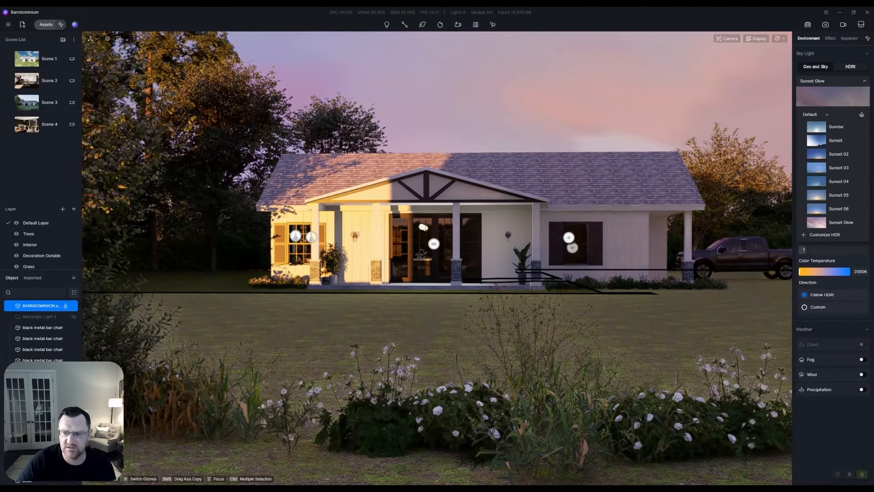
right_click_drag(437, 246, 457, 245)
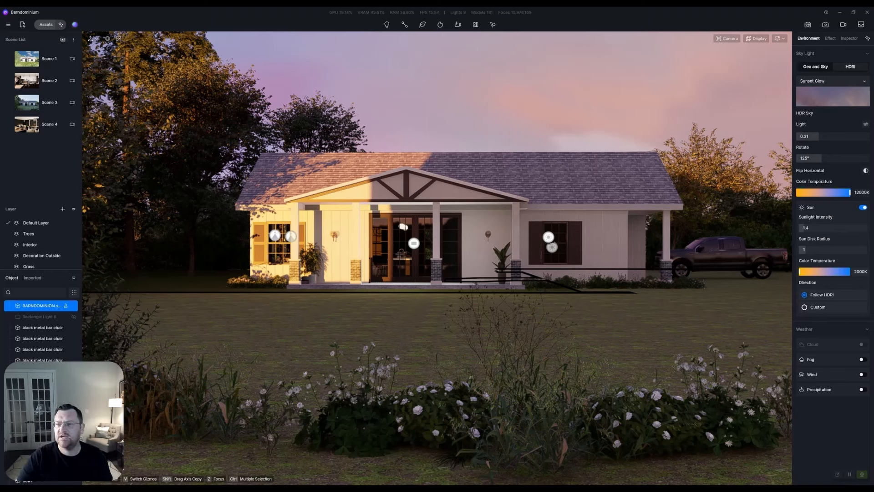
left_click(819, 81)
scroll(833, 174, "down", 1)
scroll(833, 175, "up", 10)
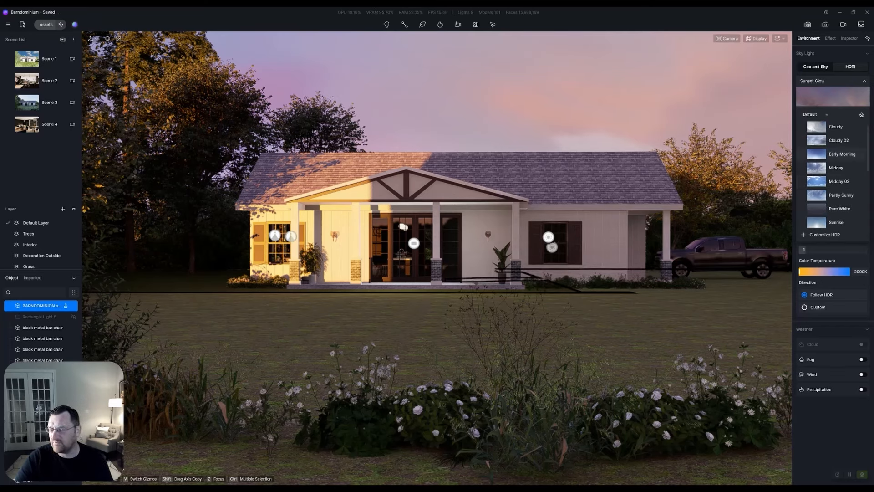
scroll(836, 154, "up", 1)
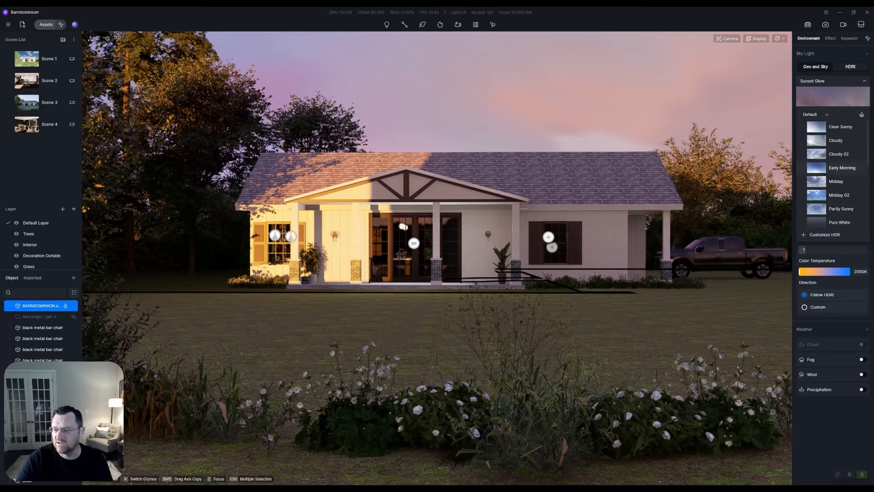
scroll(836, 167, "down", 4)
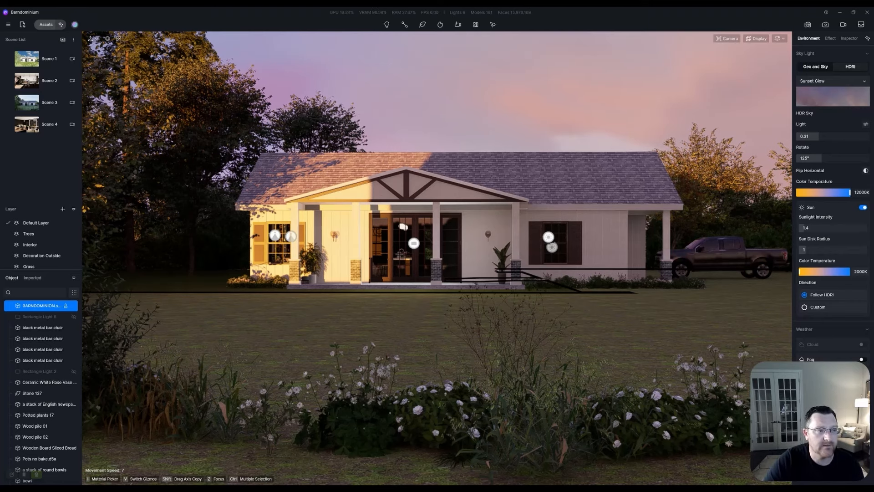
Step: Open the D5 Curated presets in Studio, keeping the window clear of the middle of the house
left_click(75, 24)
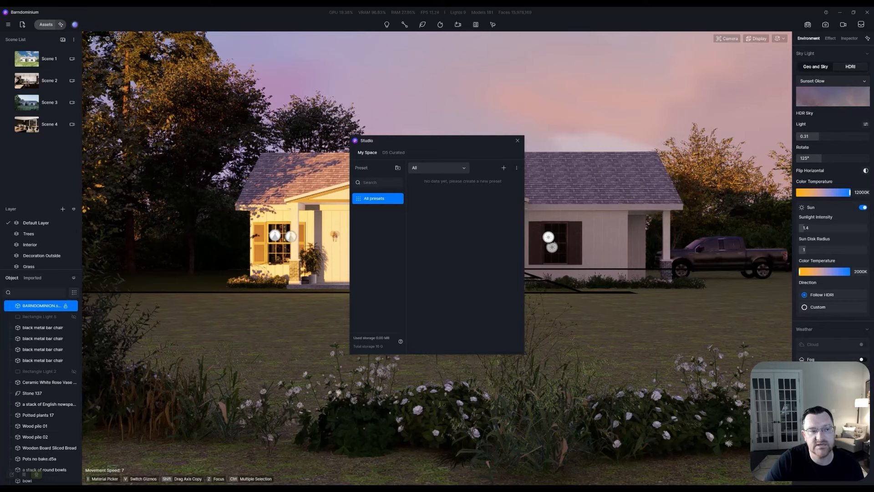
left_click_drag(436, 140, 478, 96)
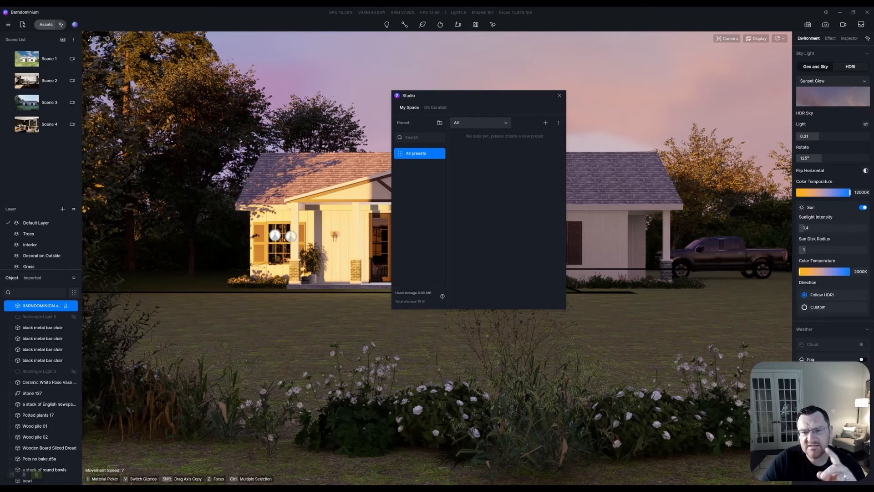
left_click(435, 107)
left_click_drag(478, 96, 391, 45)
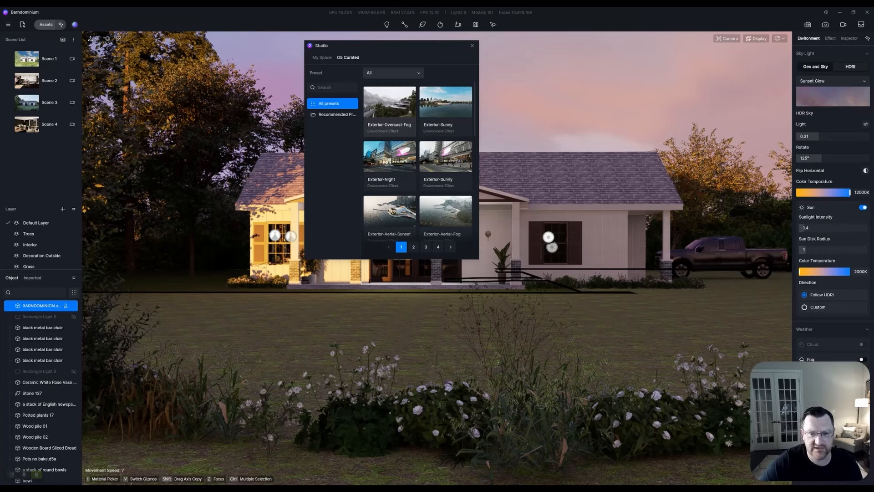
Step: Try the Exterior-Morning environment effect from the D5 Curated presets on the house scene
scroll(418, 159, "down", 5)
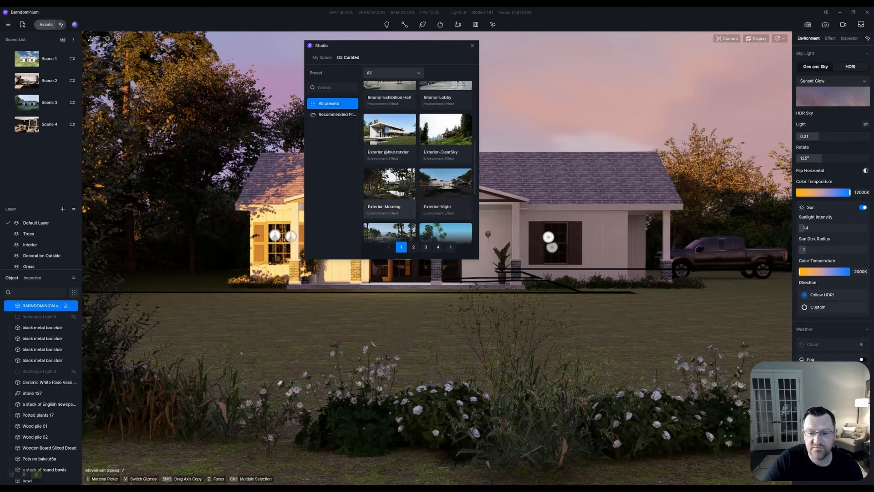
scroll(409, 191, "down", 1)
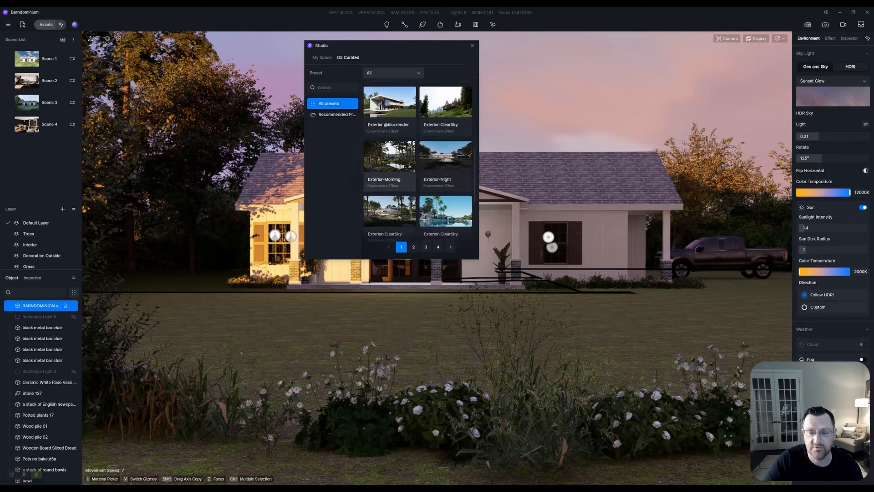
left_click(410, 166)
left_click_drag(391, 46, 186, 83)
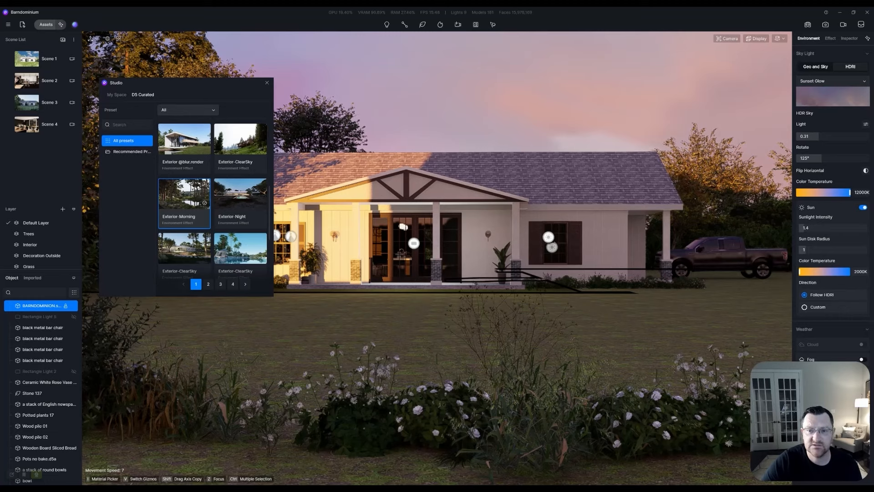
left_click(184, 193)
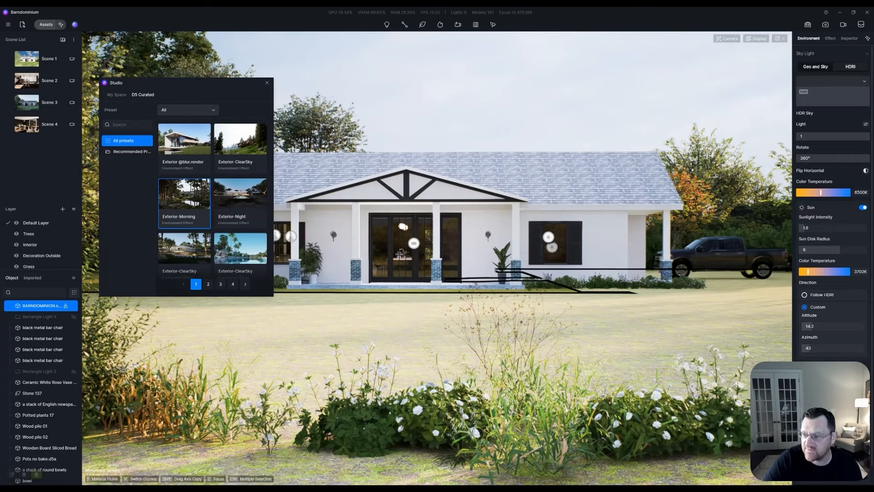
Step: Reduce the post-processing exposure to -0.08
left_click(830, 38)
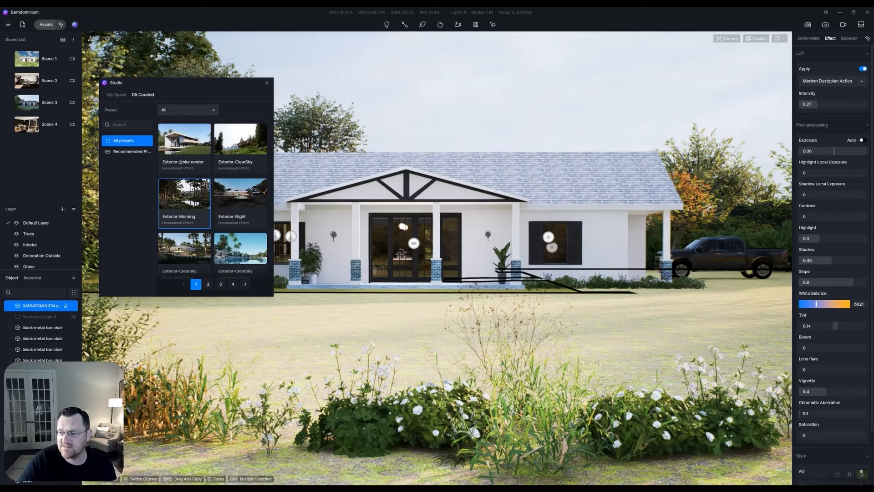
left_click_drag(833, 151, 831, 151)
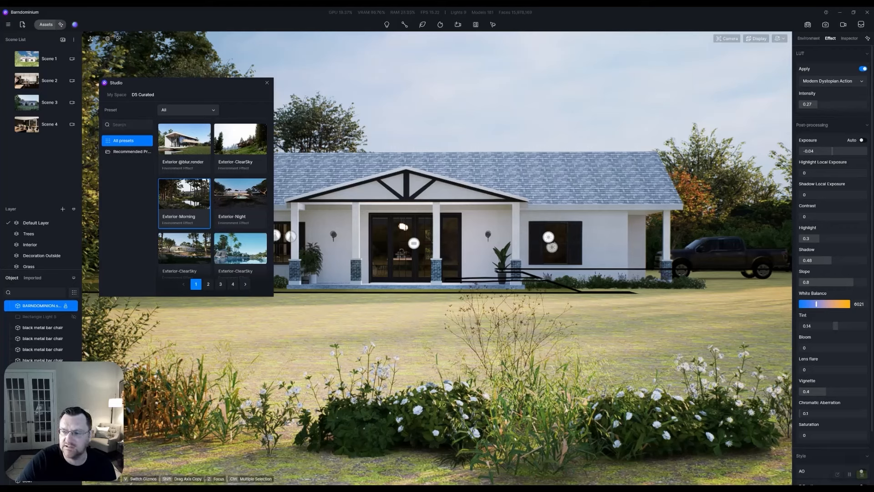
left_click_drag(832, 150, 832, 150)
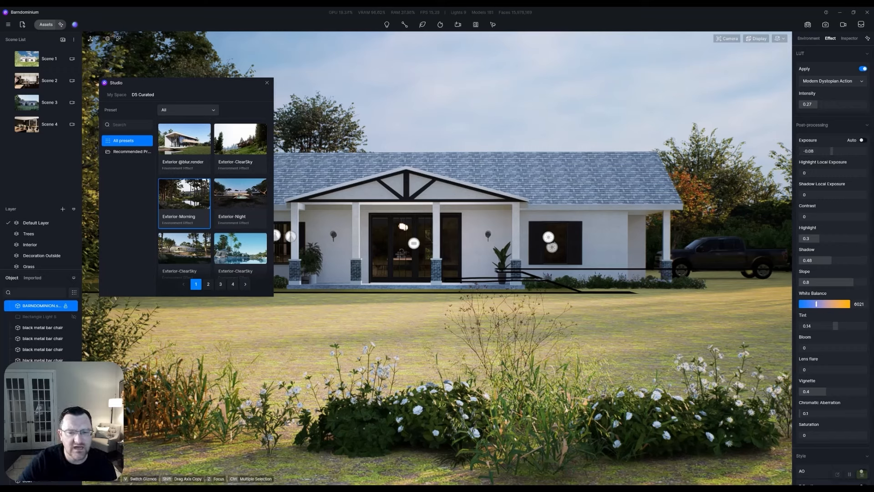
Step: Apply the last Exterior-Cloudy environment effect on page 3 of the D5 Curated presets
scroll(205, 200, "down", 1)
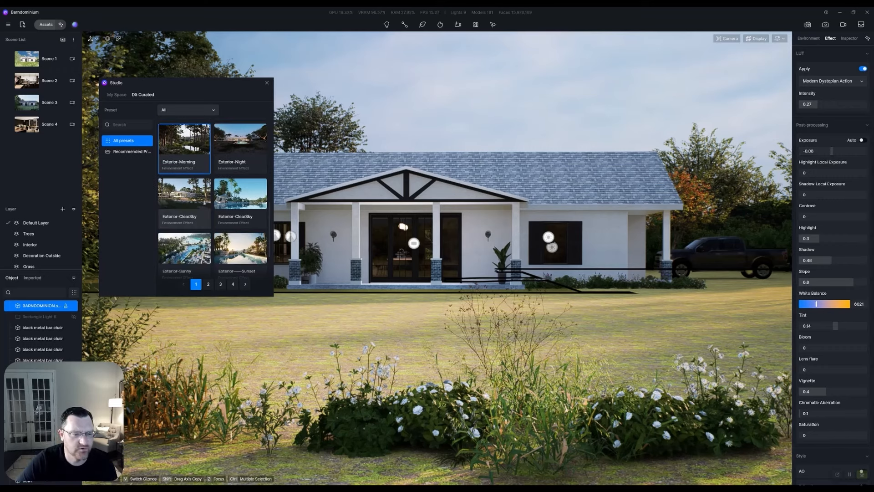
scroll(213, 200, "down", 1)
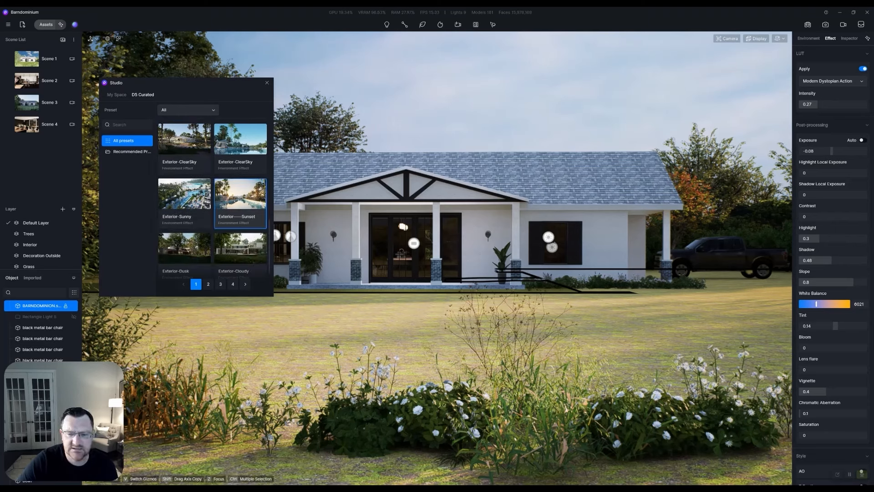
left_click(240, 195)
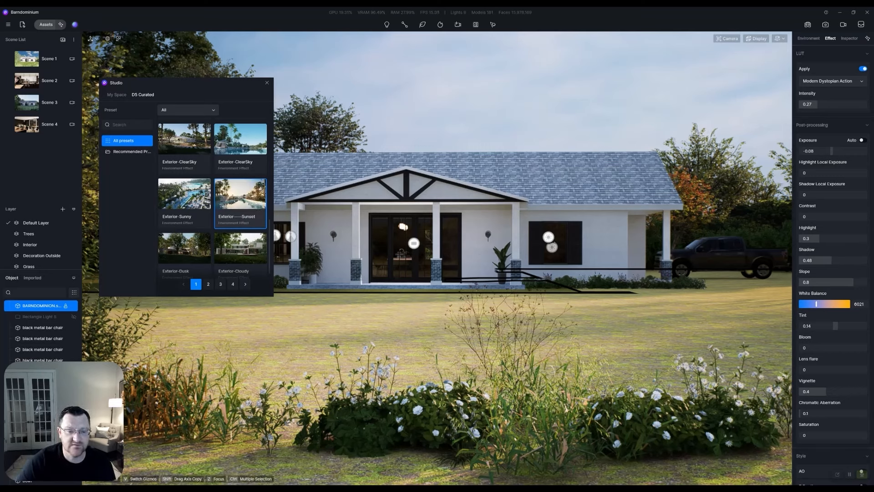
scroll(241, 202, "down", 2)
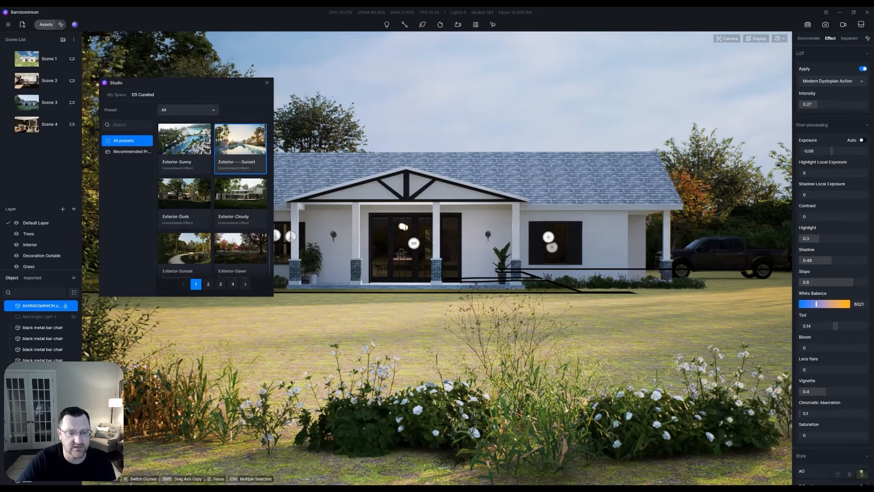
left_click(220, 284)
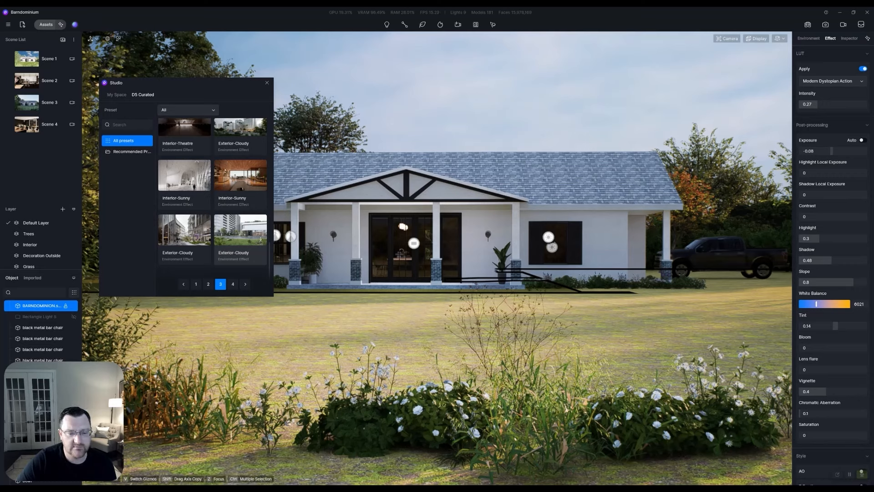
left_click(241, 234)
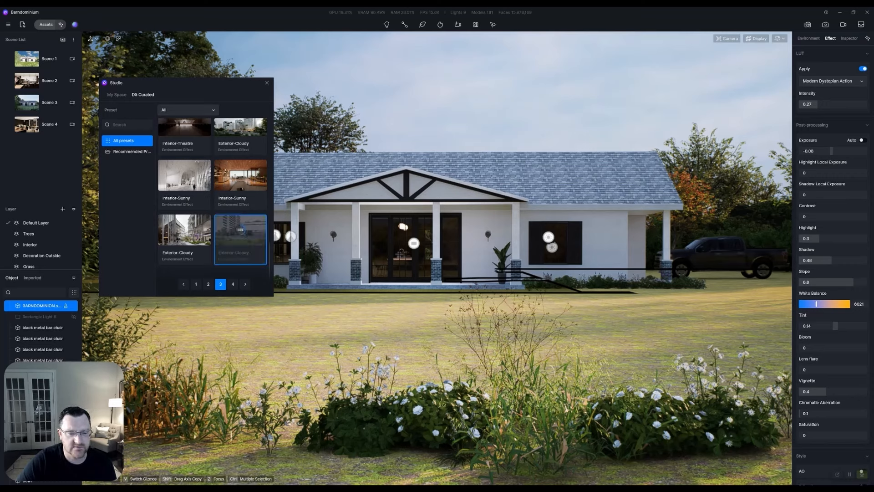
left_click(240, 234)
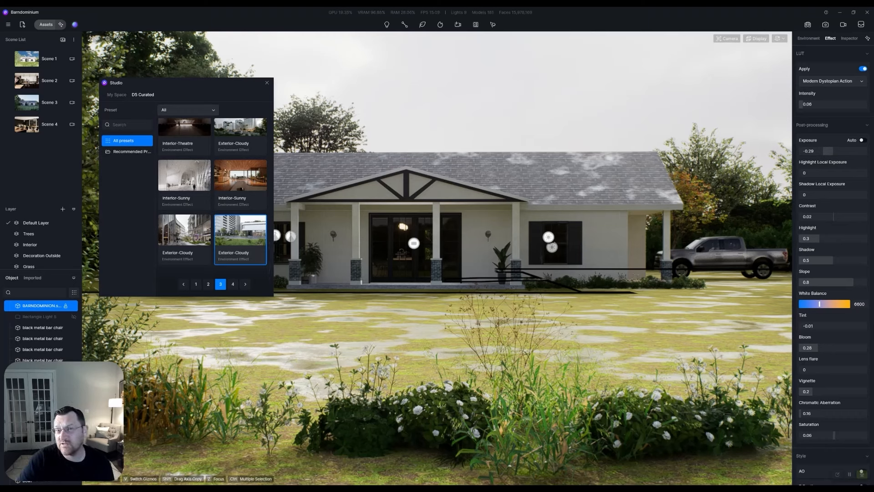
Step: Look through the page 2 curated presets, close Studio, and review the sky and sun values in the environment settings
scroll(212, 197, "up", 3)
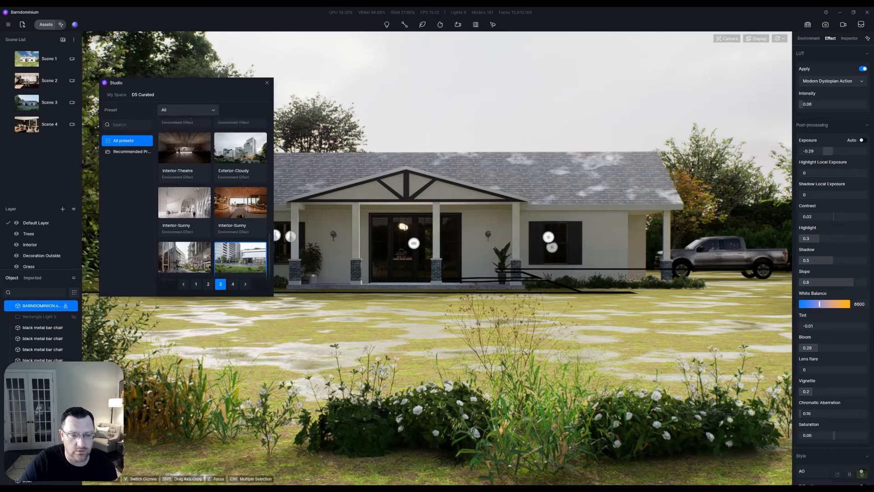
scroll(212, 197, "up", 5)
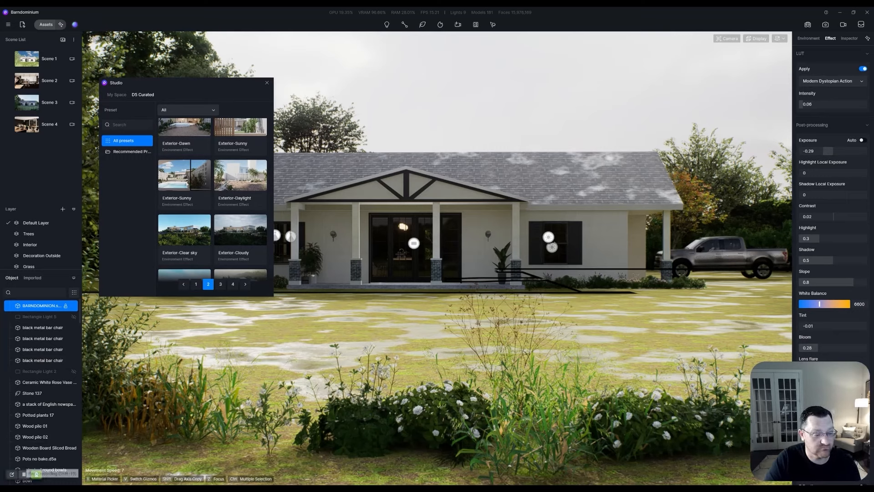
key("Escape")
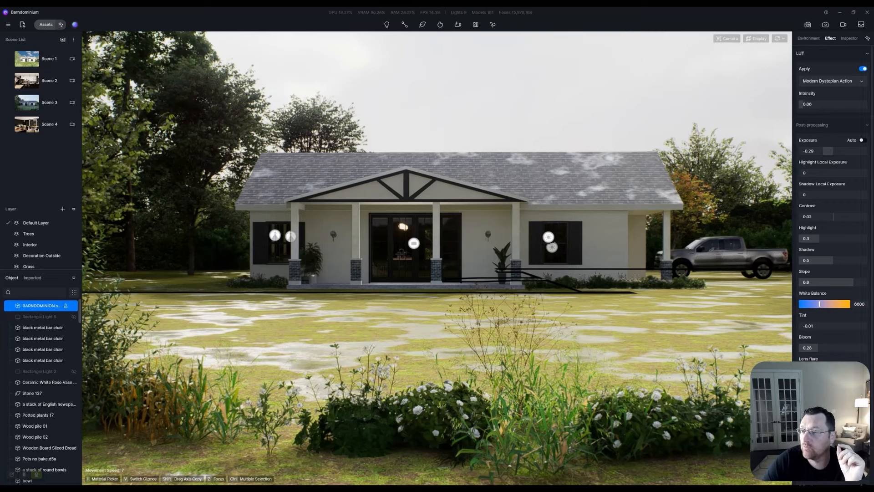
left_click(807, 39)
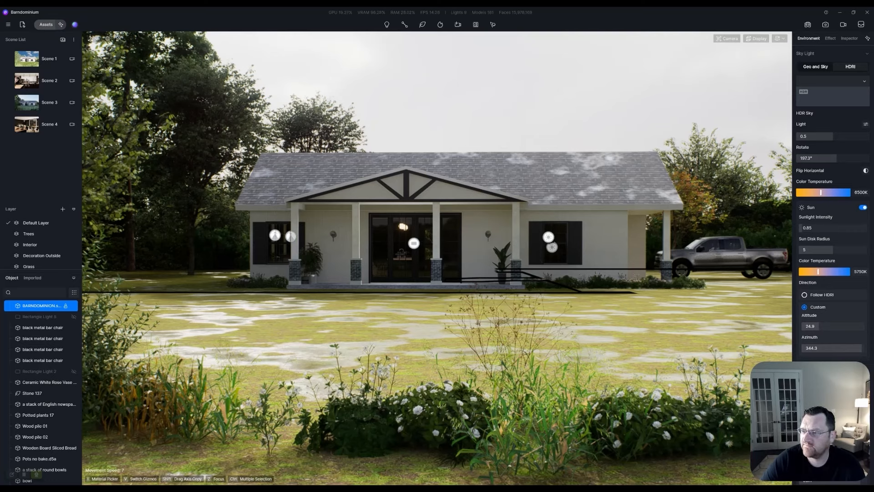
Step: Browse the default HDR skies and the material and model libraries in the online assets
left_click(832, 95)
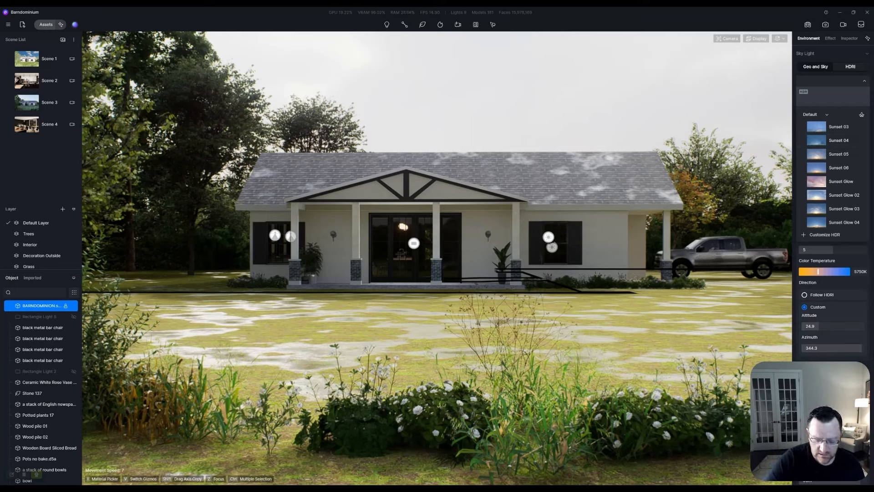
key("m")
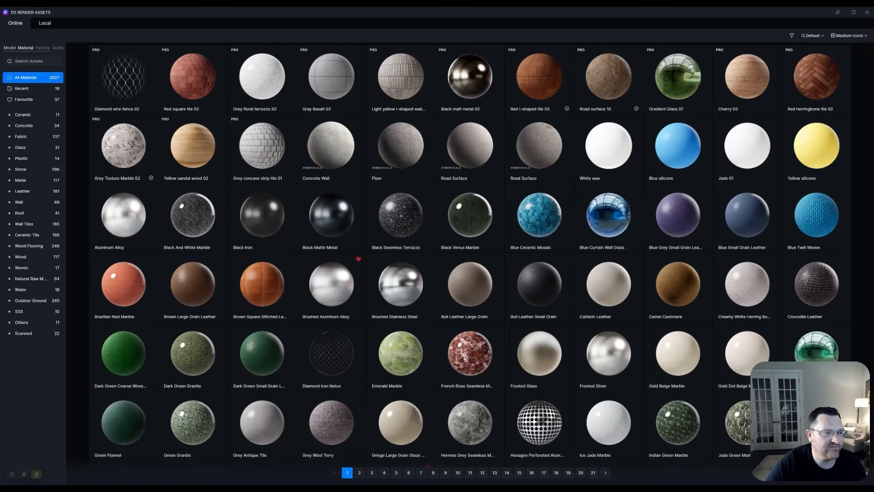
left_click(10, 48)
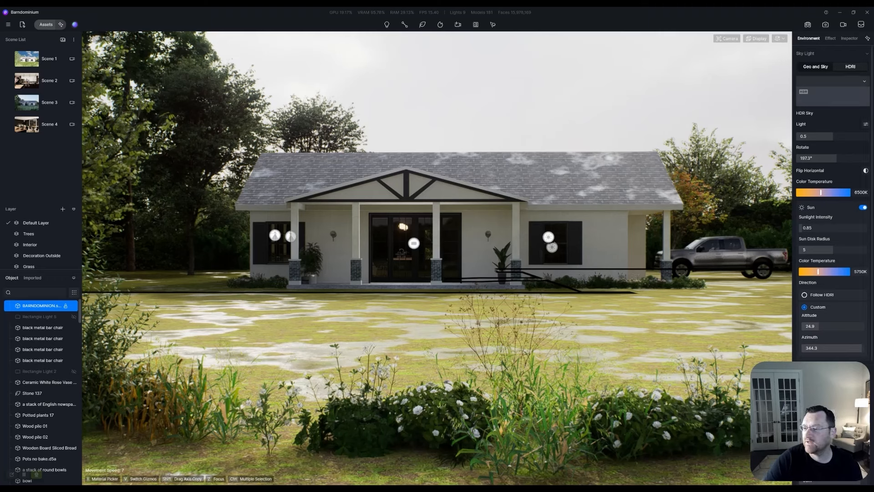
Step: Open the online HDRI library from the HDR sky settings and try the Dusk 06 sky on the scene
left_click(814, 114)
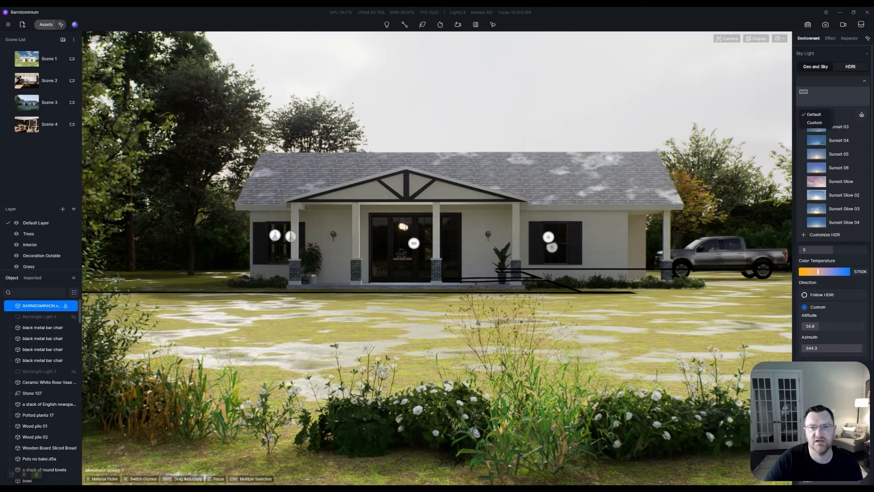
left_click(861, 114)
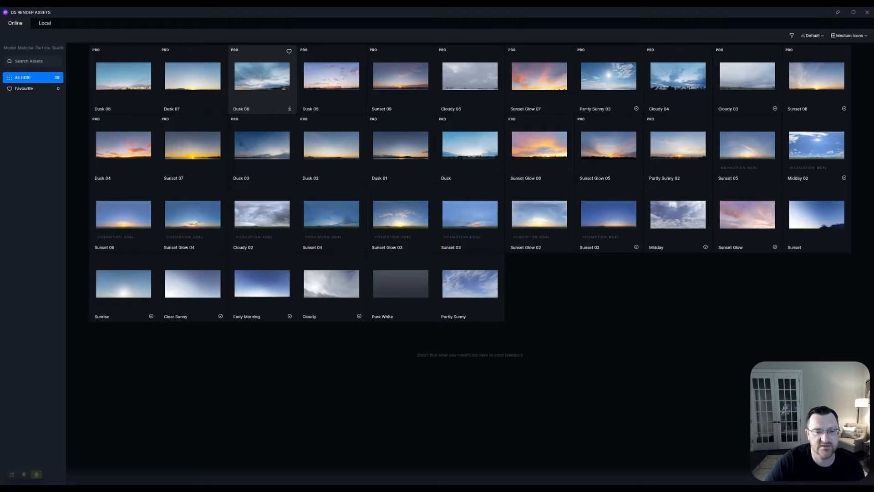
left_click(290, 108)
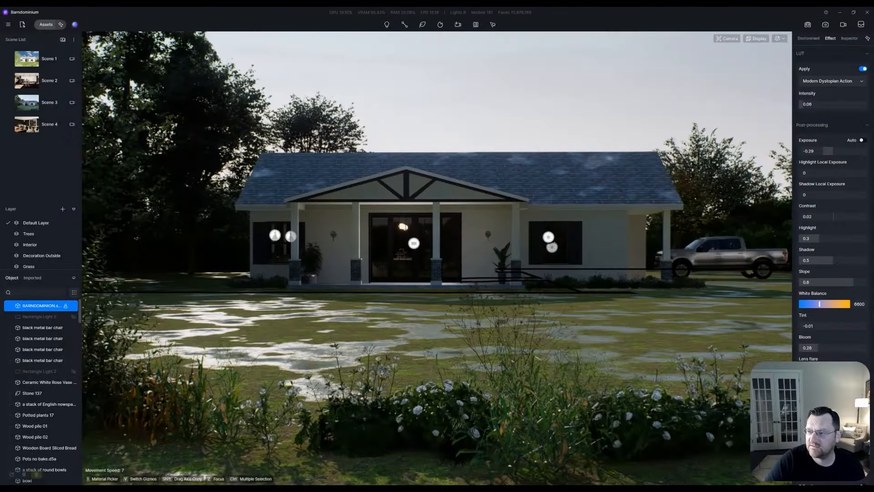
Step: Switch the sky light to Geo and Sky and set the sun position to 08:54 AM
left_click(808, 38)
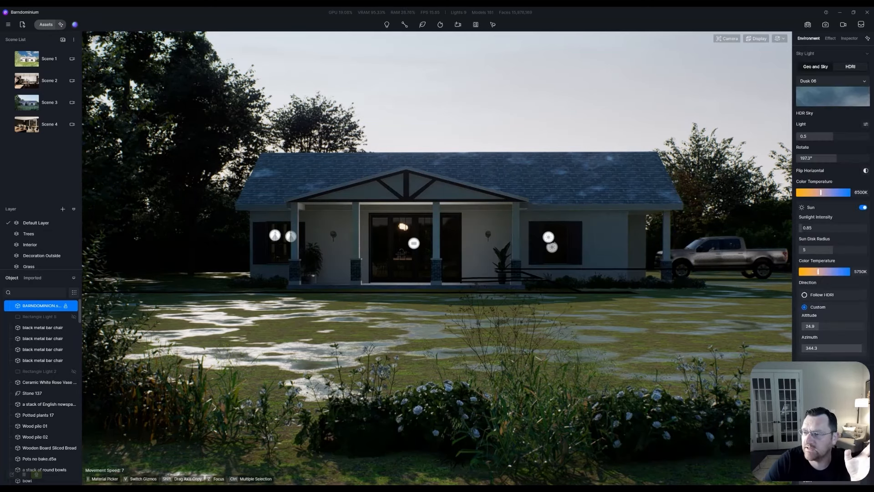
left_click(815, 67)
left_click_drag(804, 96, 809, 90)
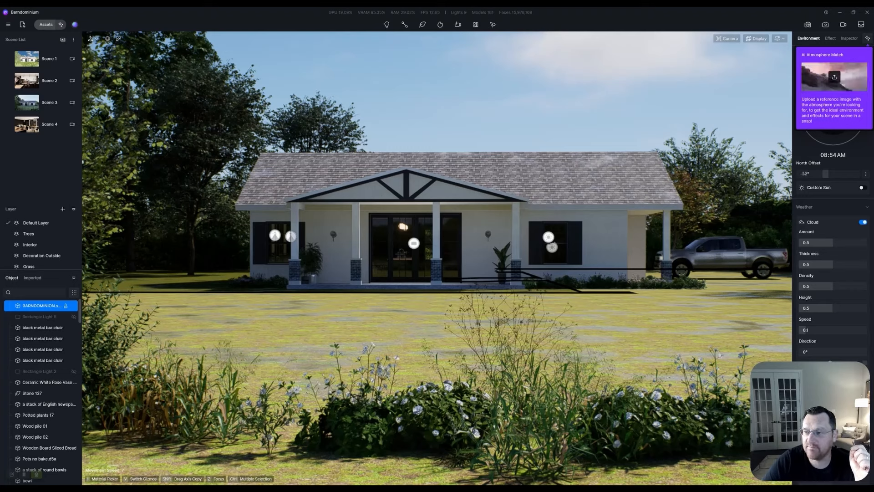
Step: Start AI Atmosphere Match and upload the city skyline image from the Desktop folder as the reference
left_click(867, 38)
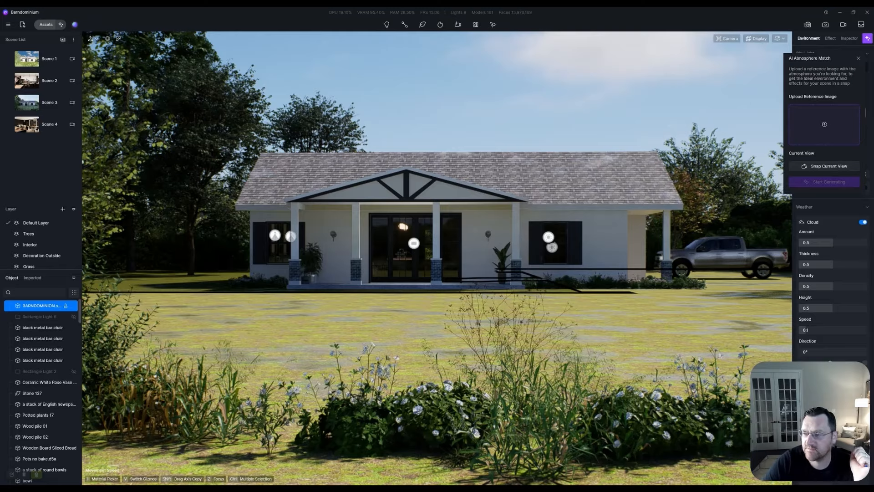
left_click(824, 124)
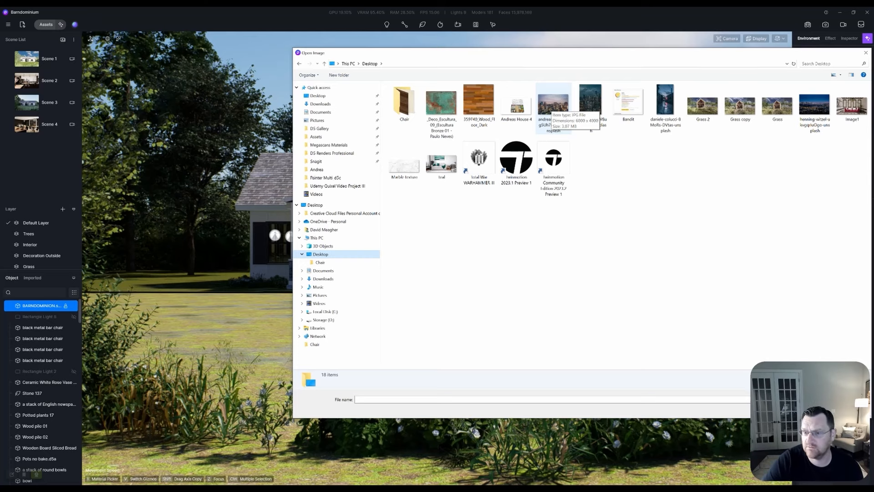
double_click(552, 105)
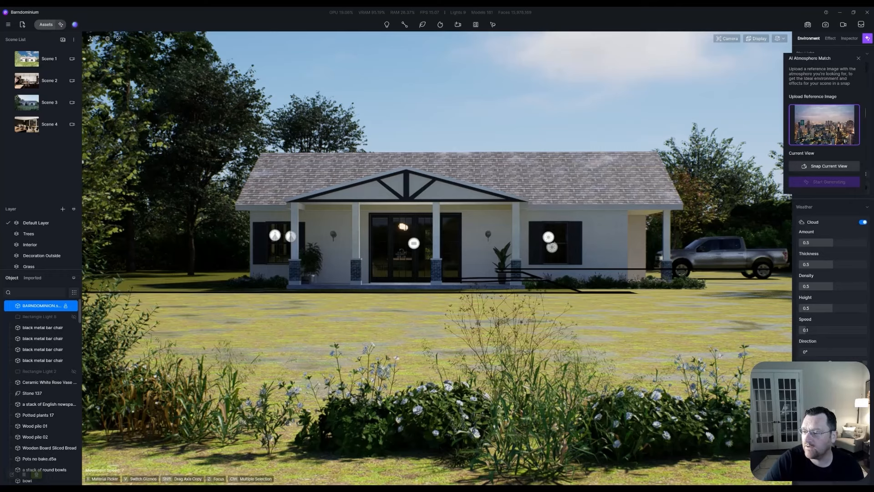
Step: Snap the current view of the house, generate the matched atmosphere for it, and close AI Atmosphere Match
left_click(824, 166)
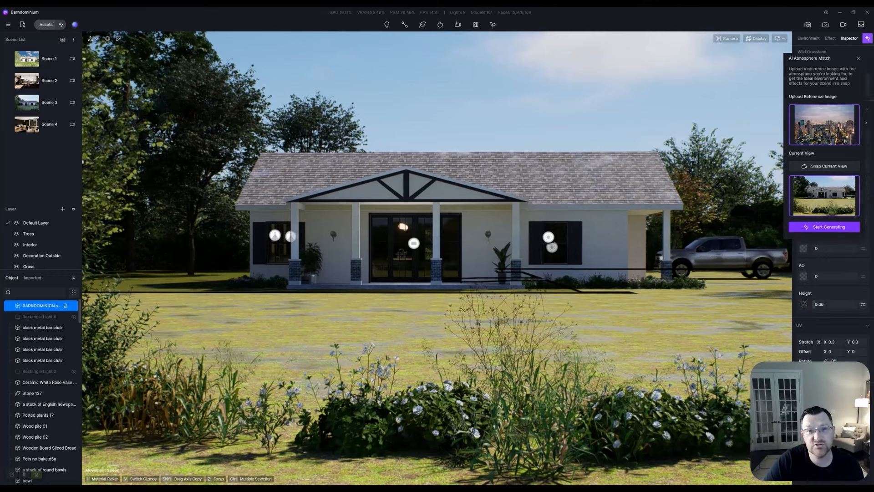
left_click(824, 227)
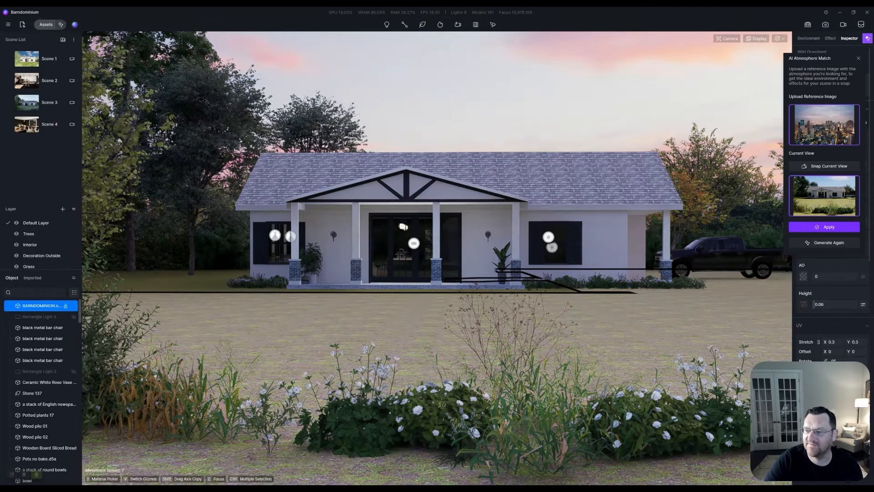
left_click(858, 58)
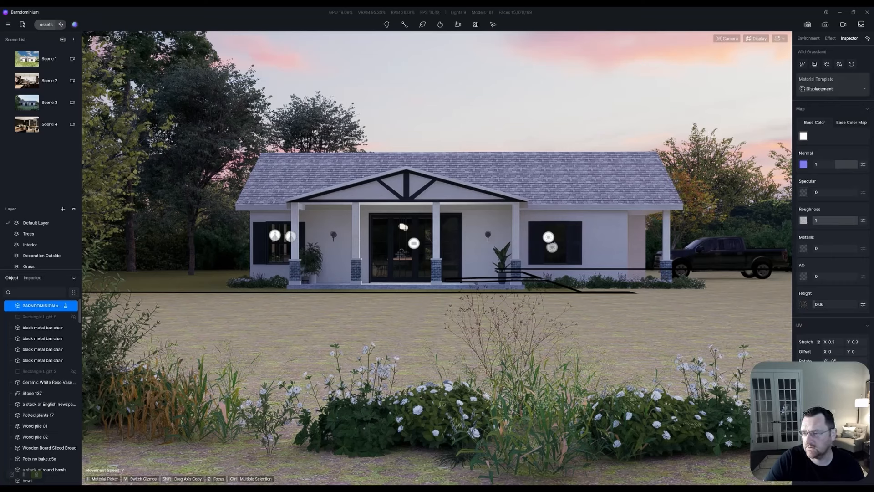
Step: Set the post-processing exposure to -0.1 and highlight to 0.4, then save the project
left_click(809, 38)
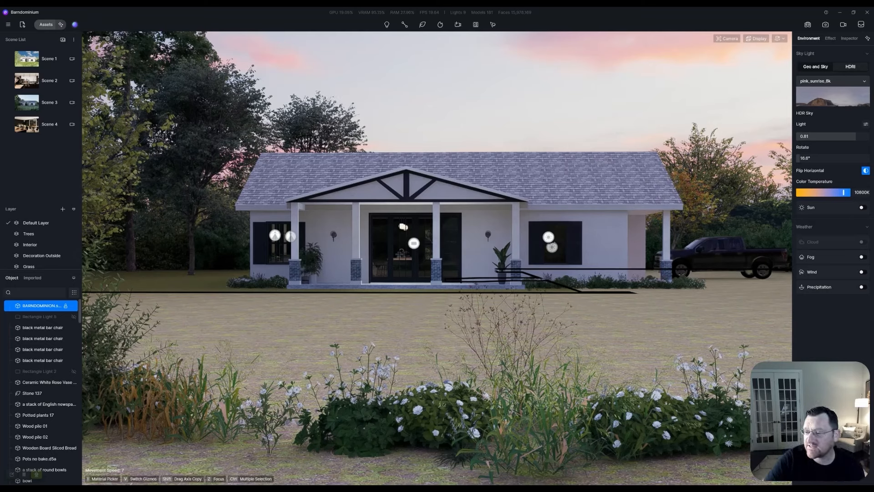
left_click(830, 39)
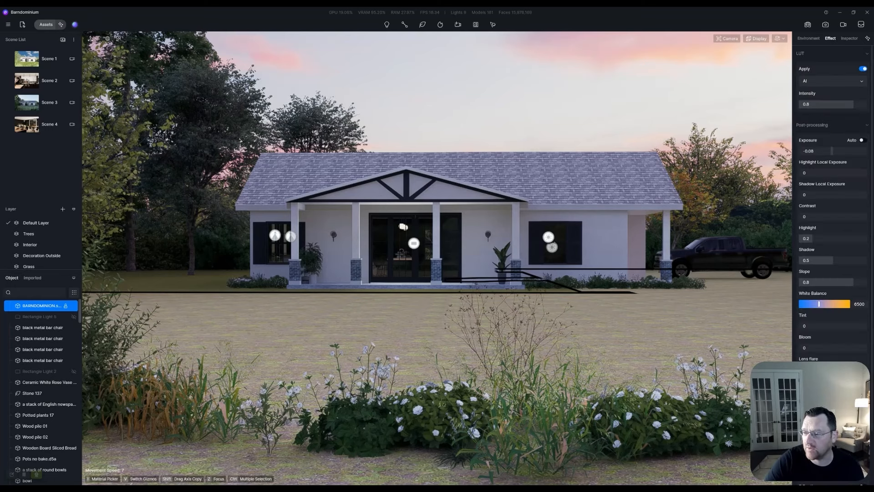
left_click_drag(831, 150, 831, 151)
left_click_drag(812, 238, 826, 238)
right_click_drag(482, 191, 534, 202)
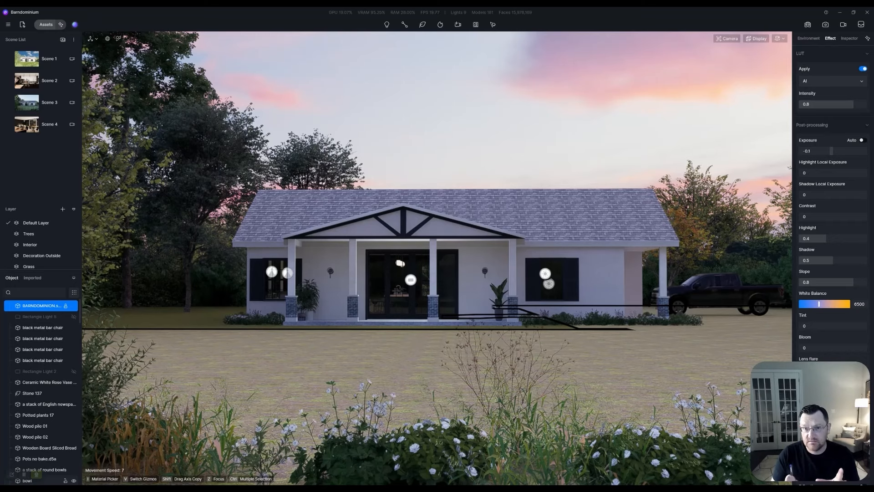
key("ctrl+s")
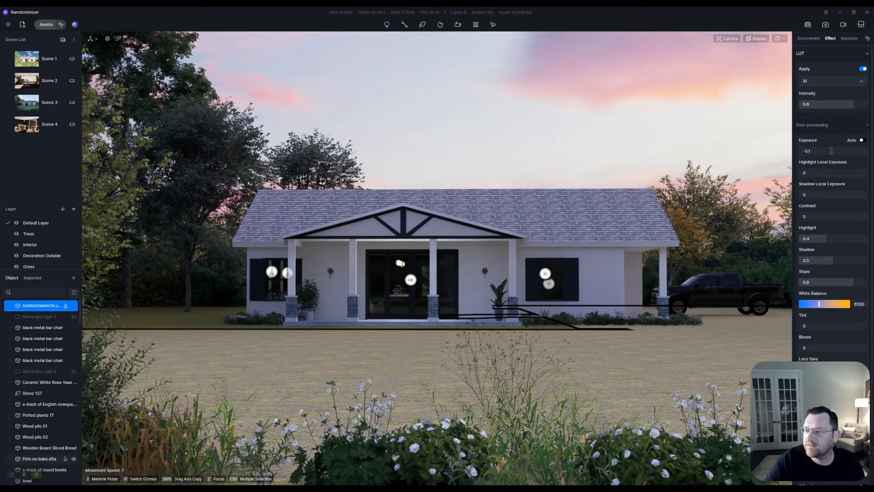
Step: Enable wind and precipitation in the environment's weather settings
left_click(808, 38)
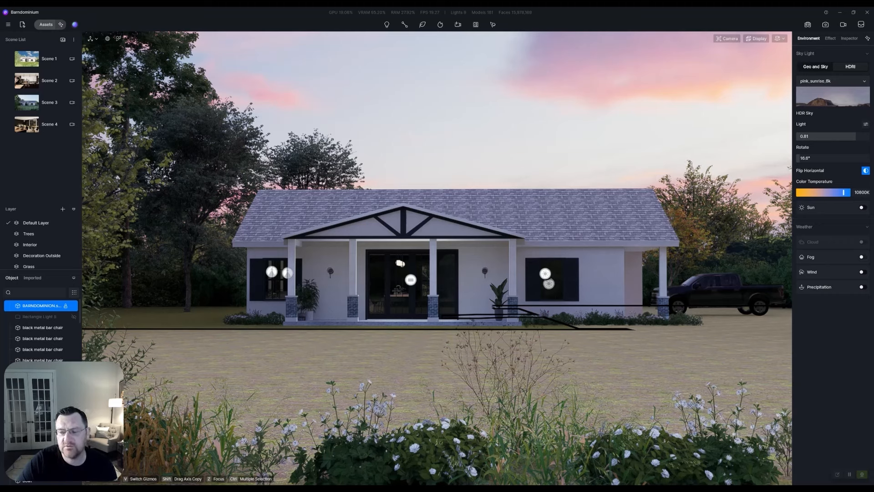
left_click(862, 272)
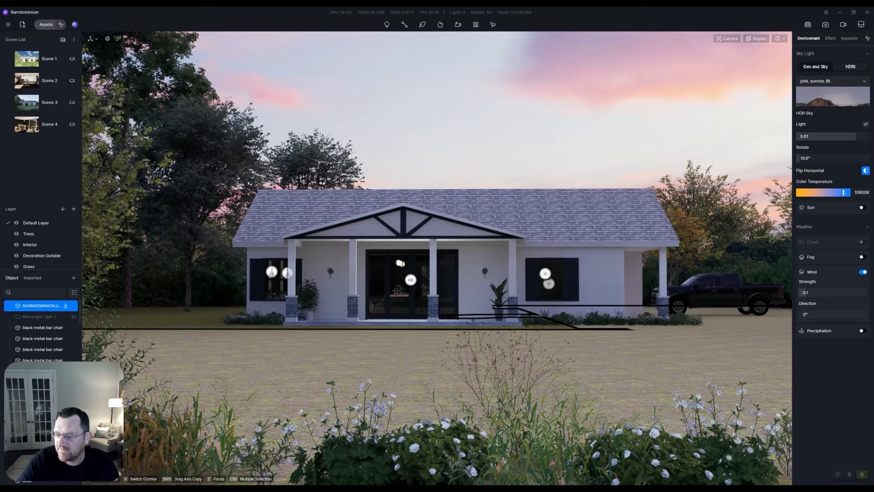
left_click(862, 331)
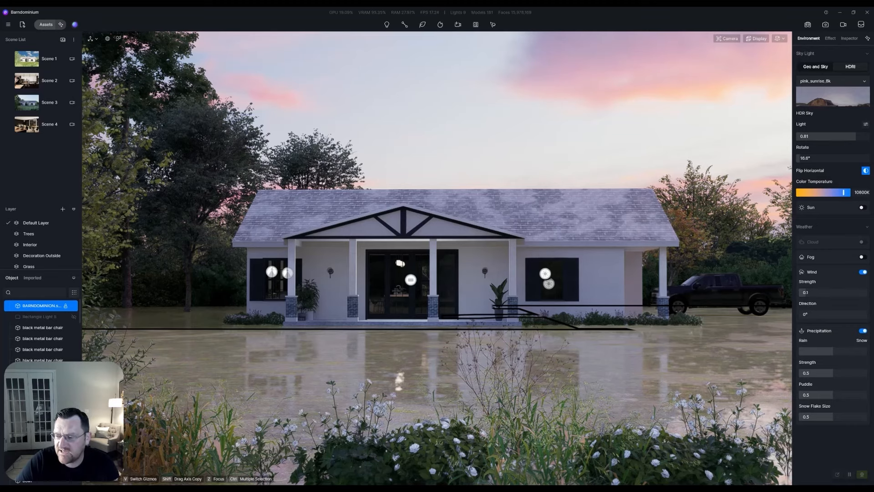
Step: Switch the sky light back to Geo and Sky with the sun at 09:52 AM, and enable fog
left_click(815, 66)
left_click_drag(861, 95, 816, 85)
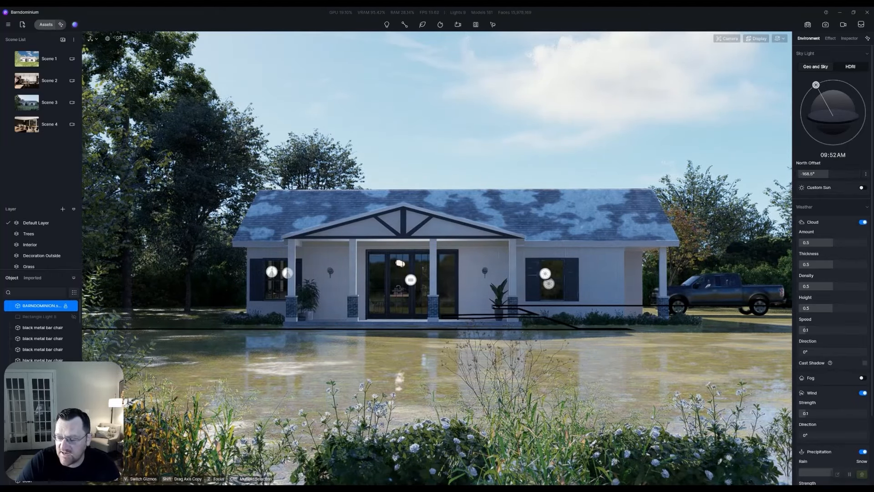
scroll(832, 264, "down", 1)
left_click(862, 350)
scroll(832, 264, "down", 3)
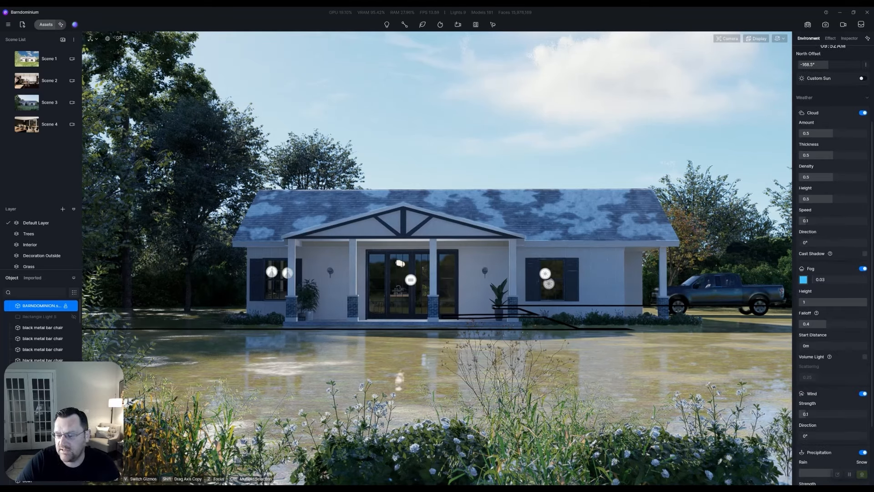
scroll(832, 264, "down", 3)
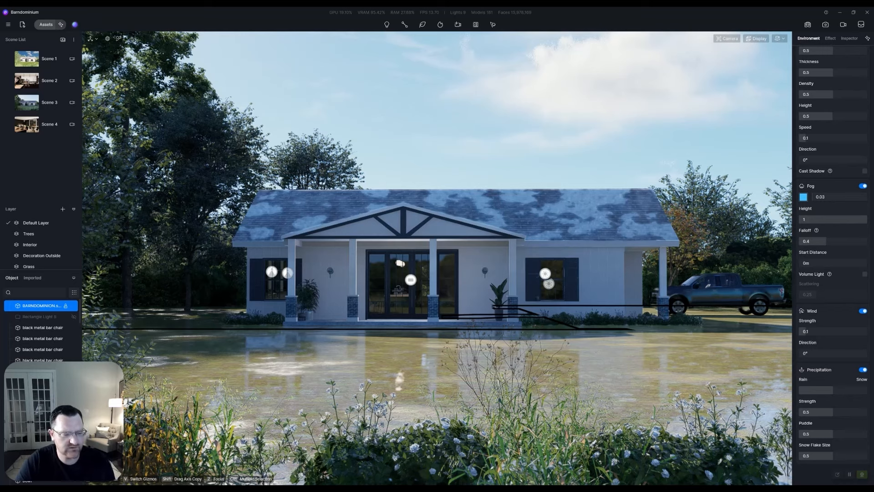